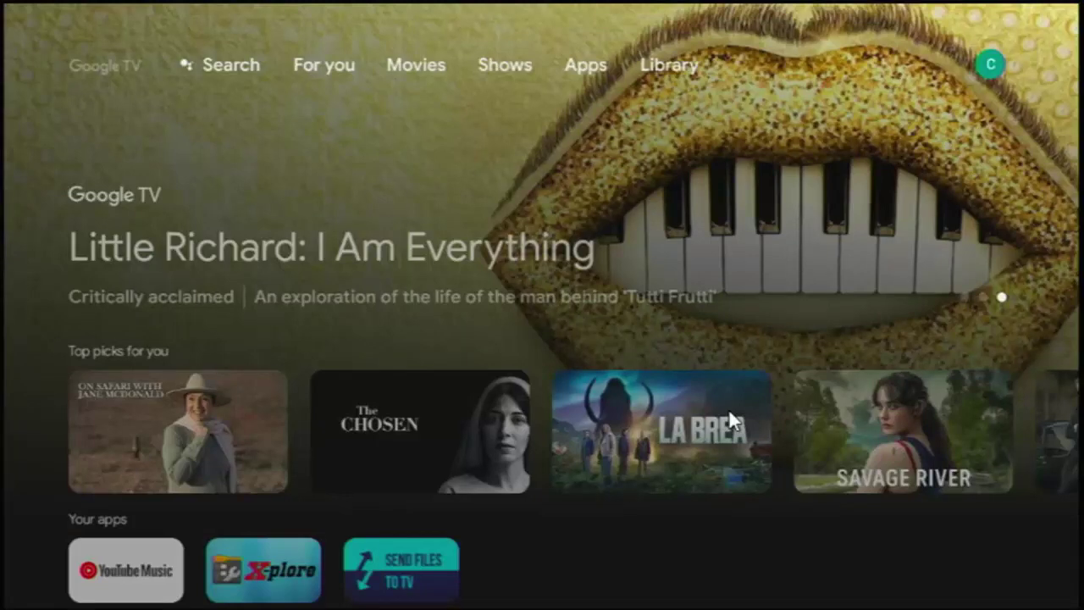
Search Google TV for "downloader".
key("Down")
key("Up")
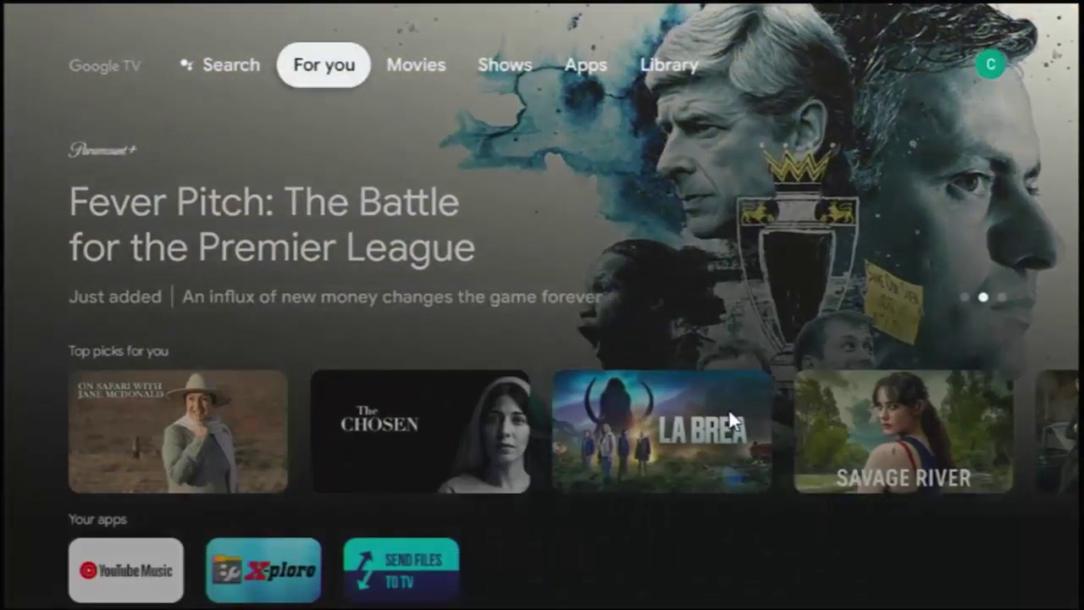
key("Left")
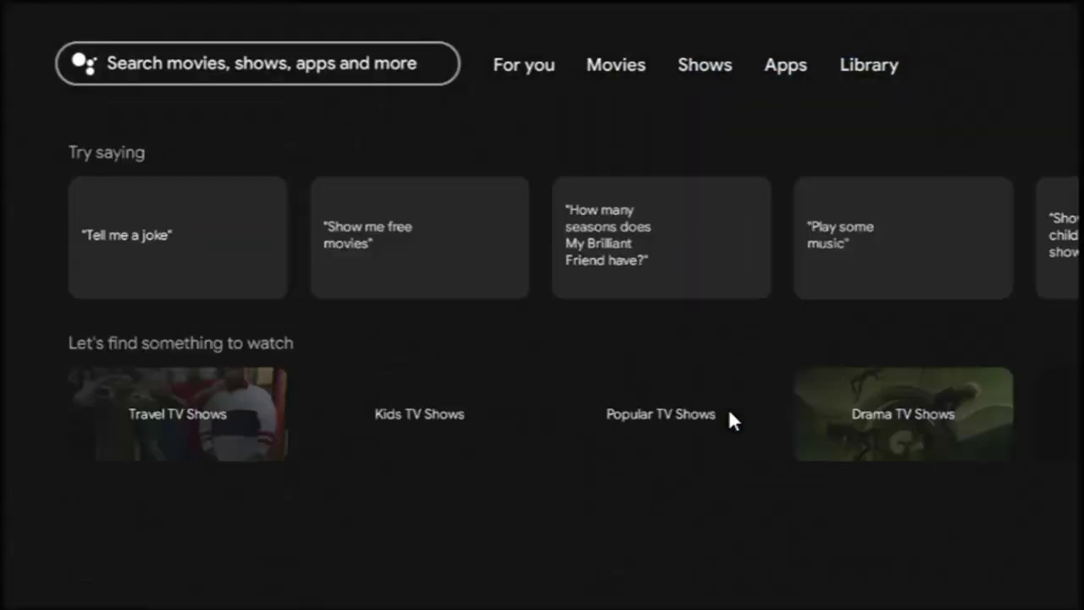
type("down")
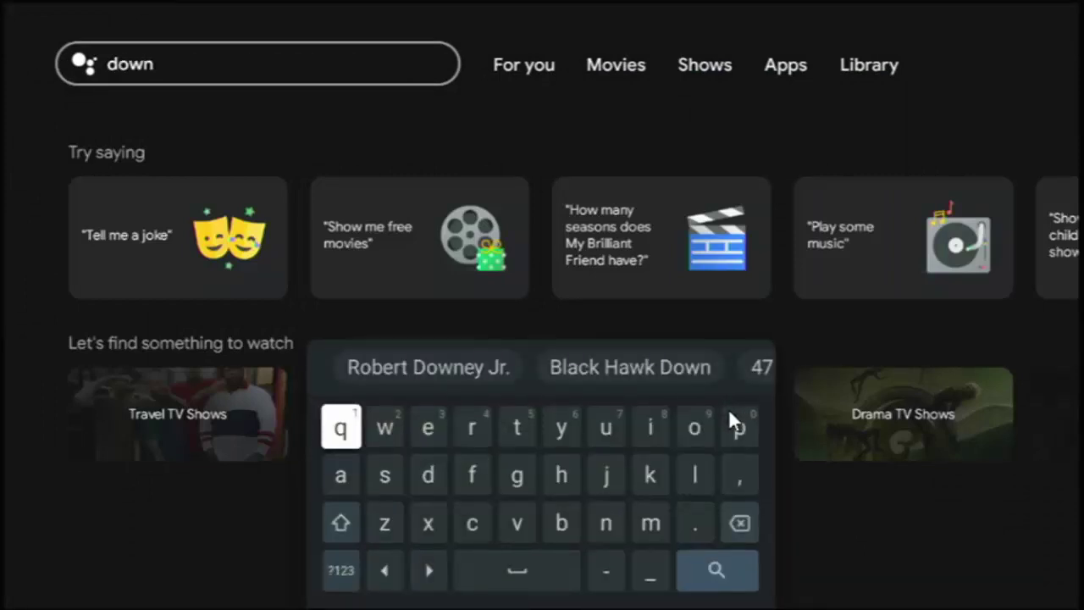
type("loader")
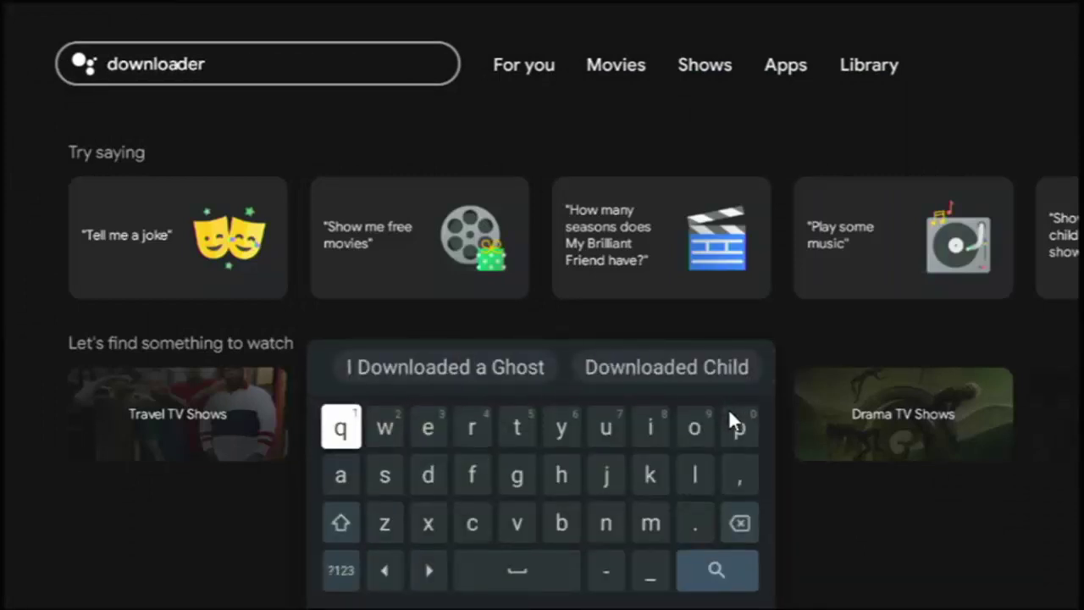
key("Down")
key("Down")
key("Down")
key("Right")
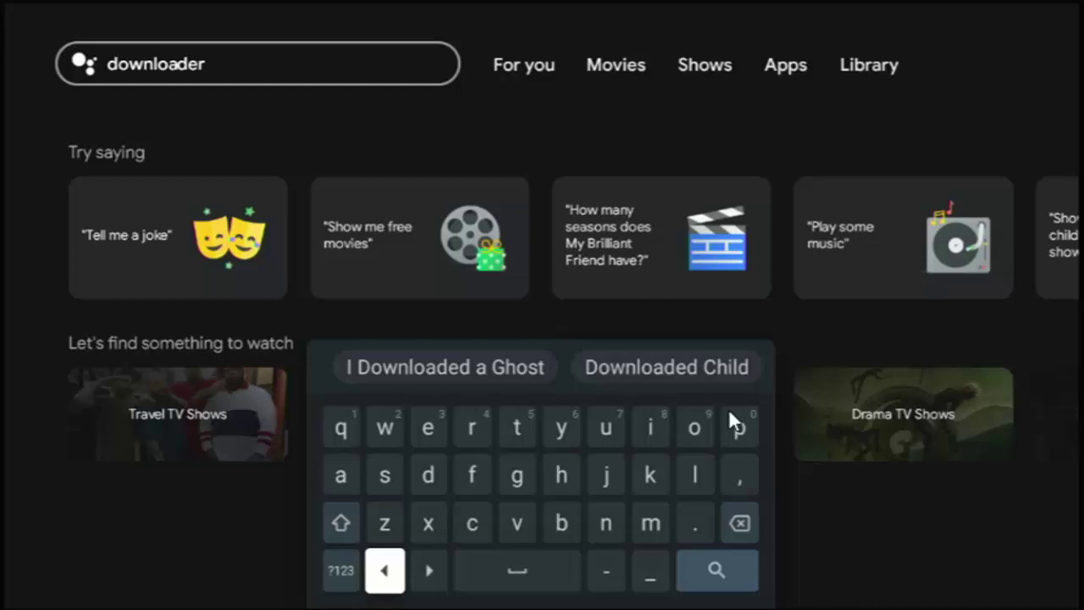
key("Right")
key("Right")
key("Right")
key("Right")
key("Right")
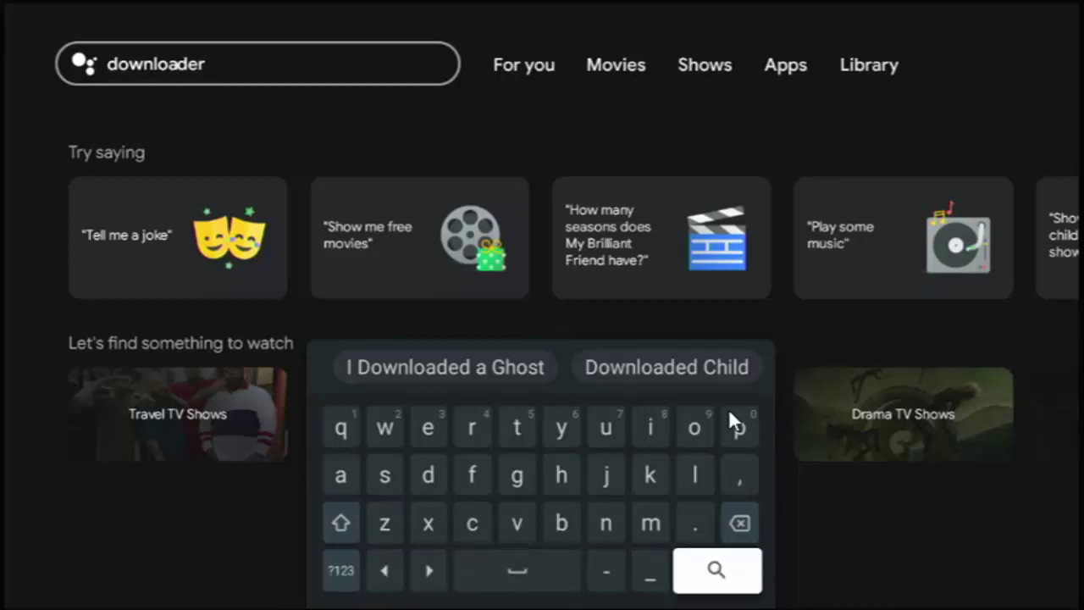
key("Return")
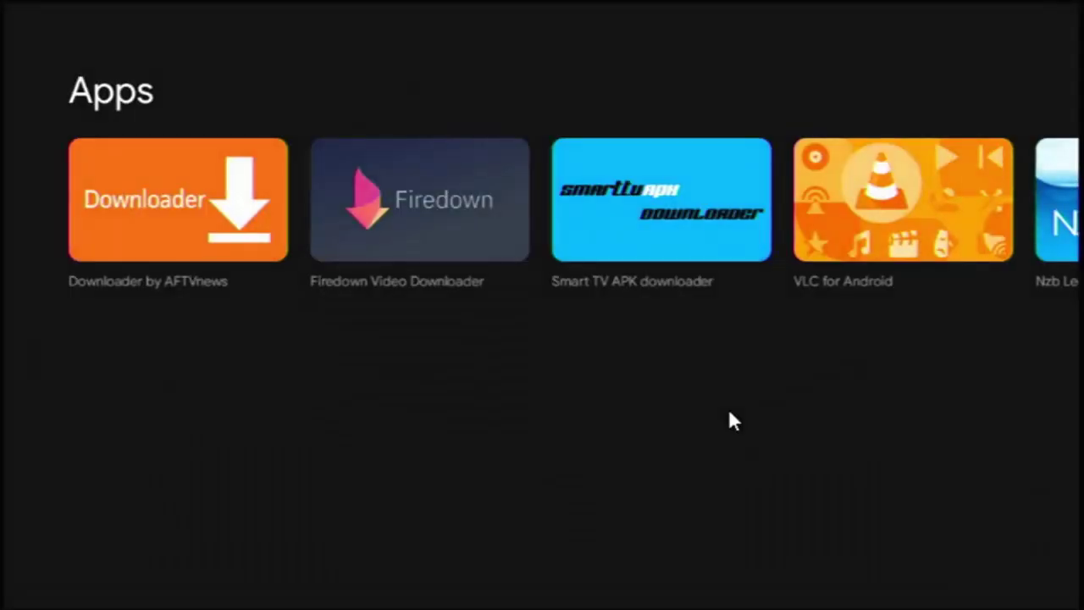
Open the store page of Downloader by AFTVnews and install the app.
key("Down")
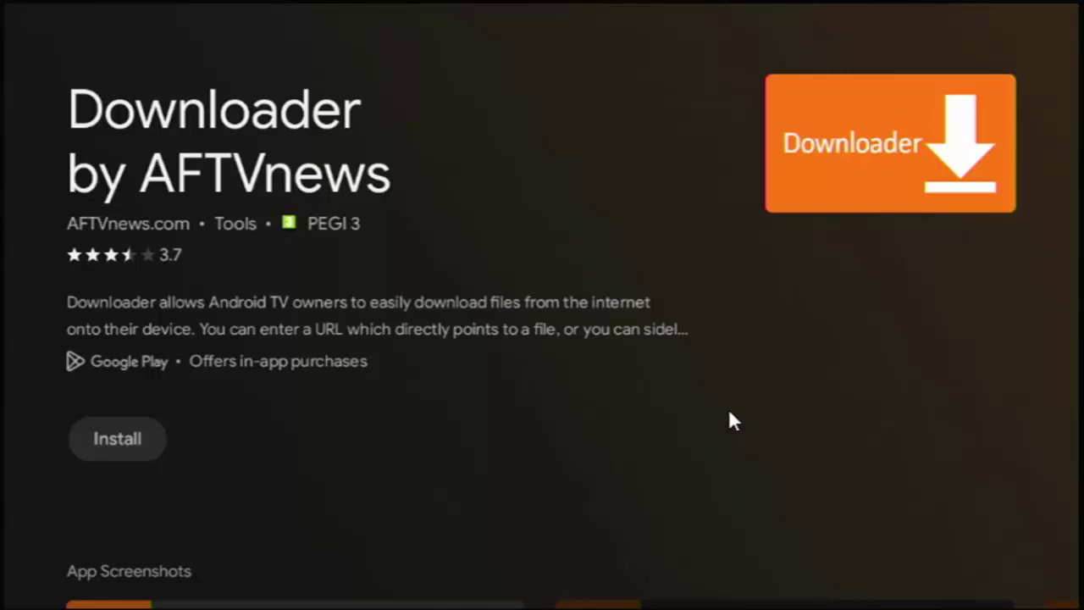
key("Down")
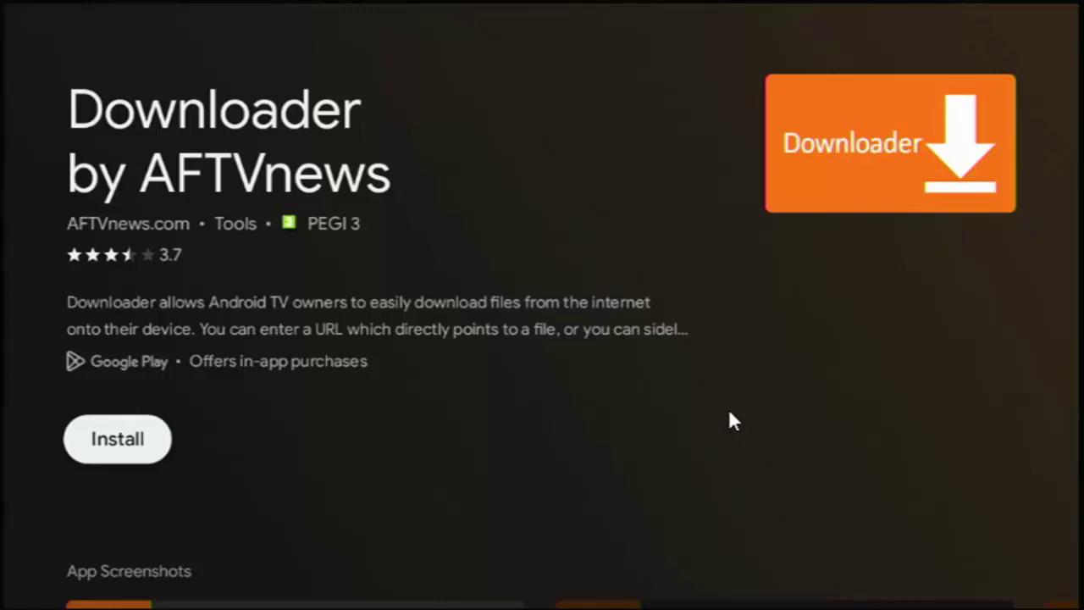
key("Return")
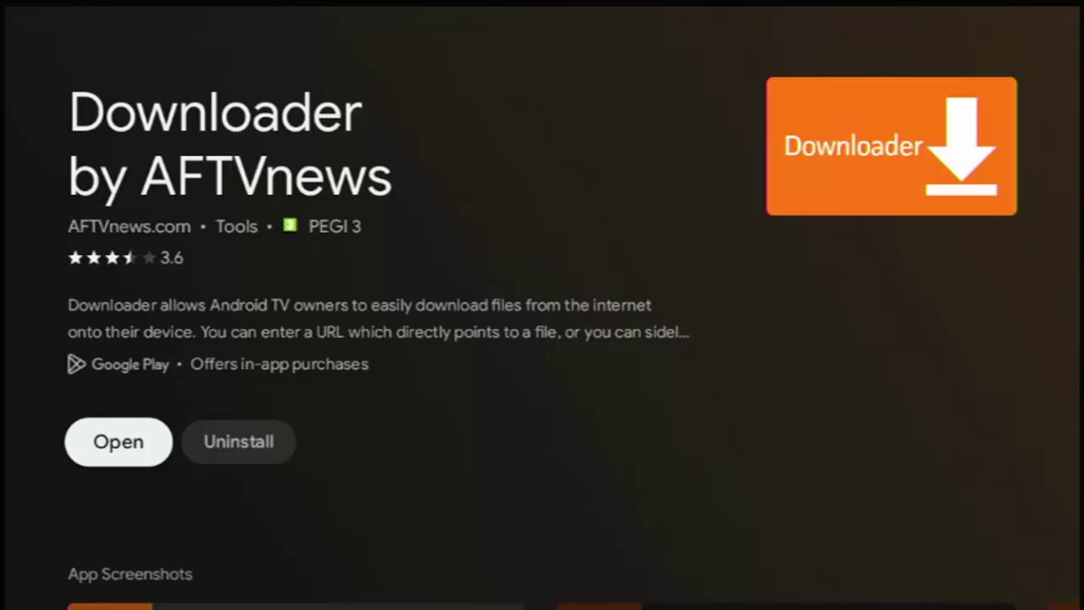
Launch Downloader, allow it to access photos, videos, music and audio, and dismiss the Quick Start Guide.
key("Return")
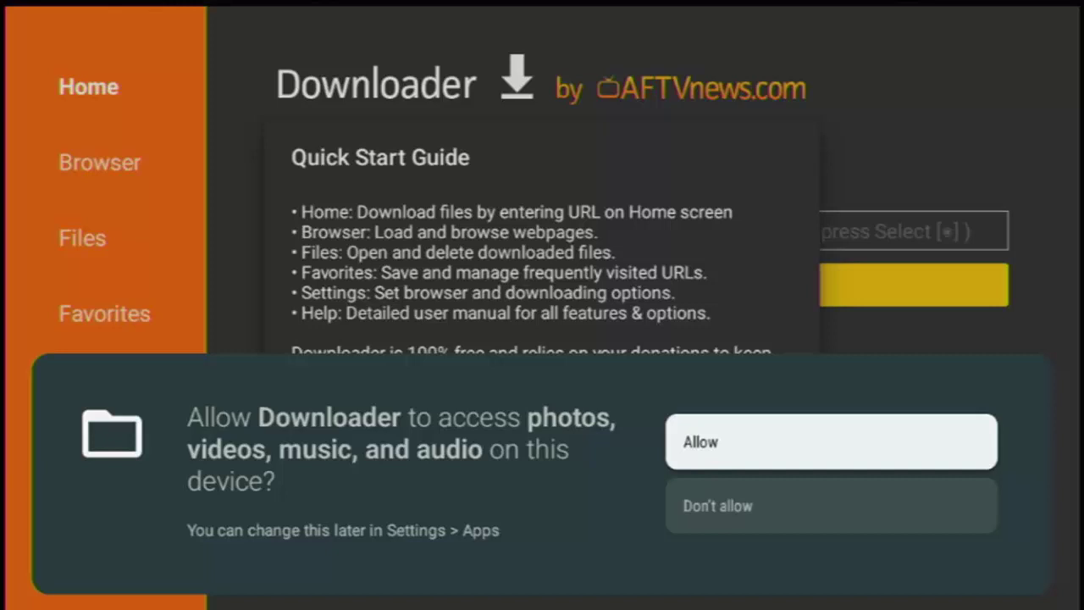
key("Return")
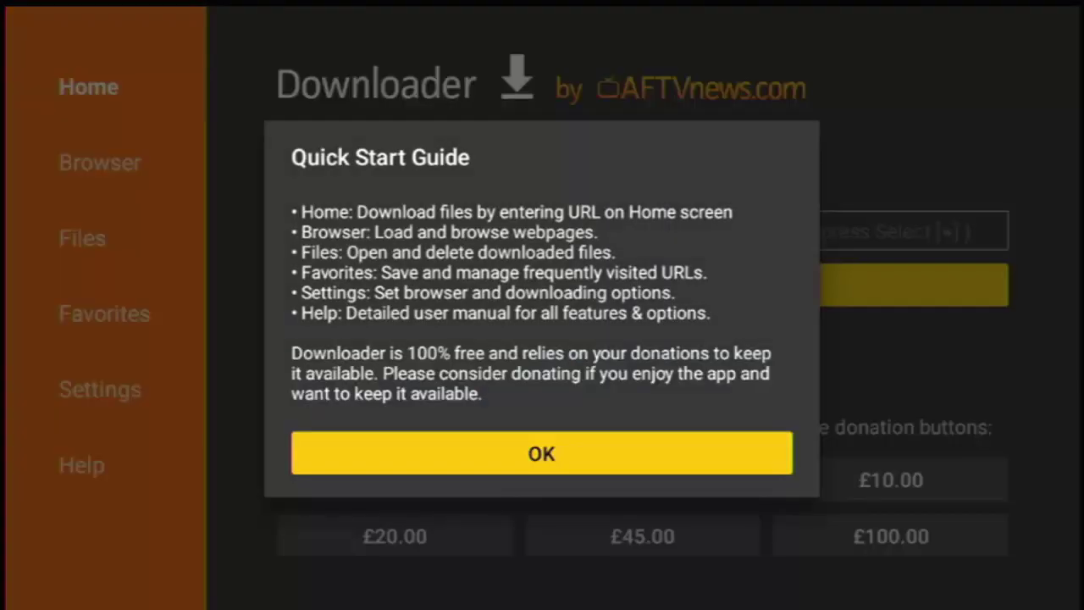
key("Return")
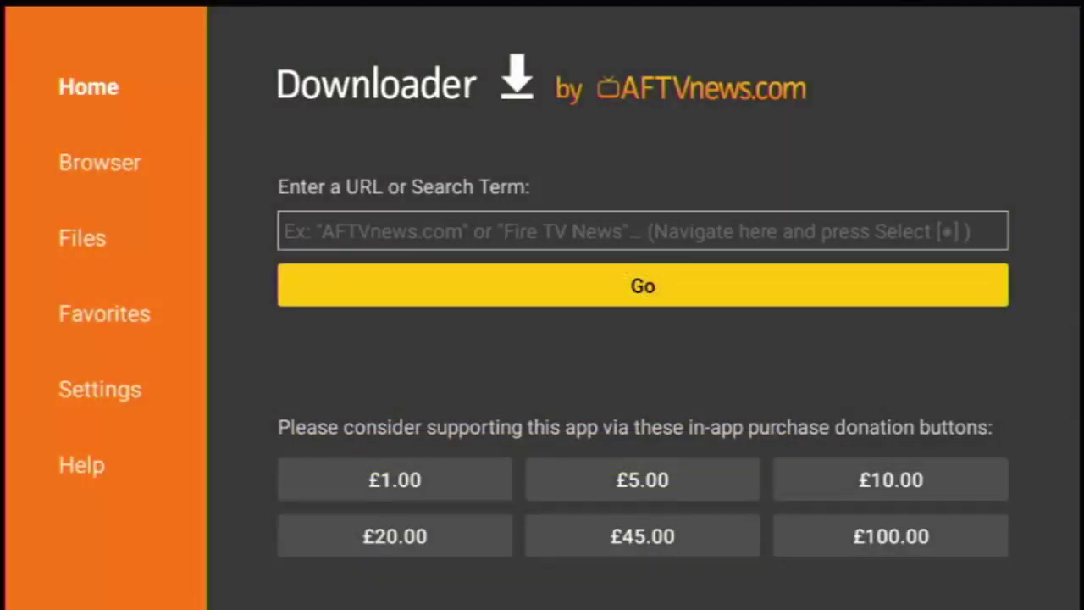
Enter the code 139741 as the URL or search term in Downloader and load it to download the file.
key("Up")
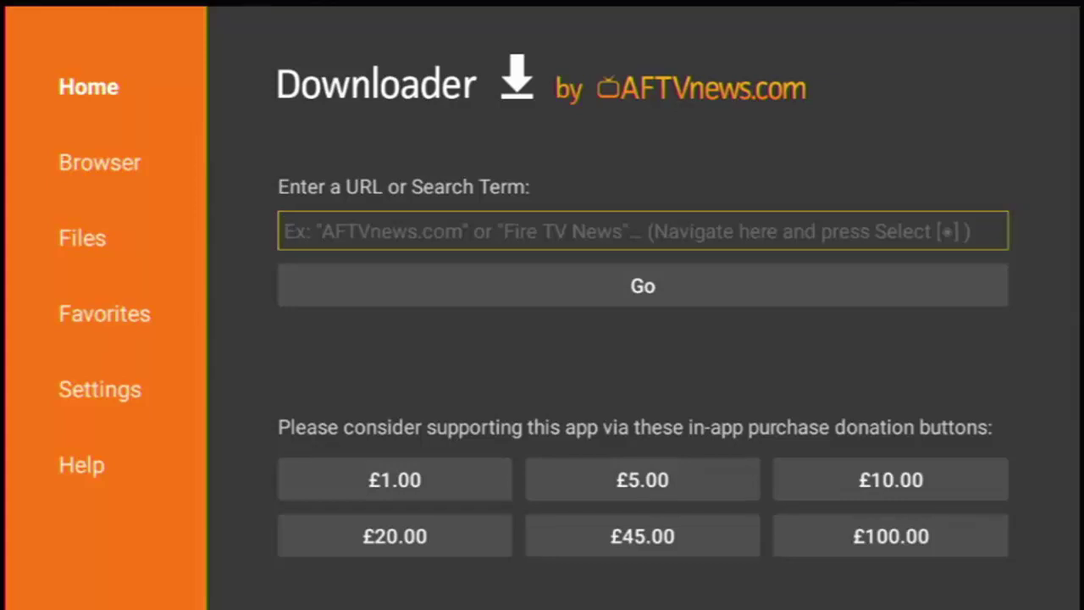
key("Down")
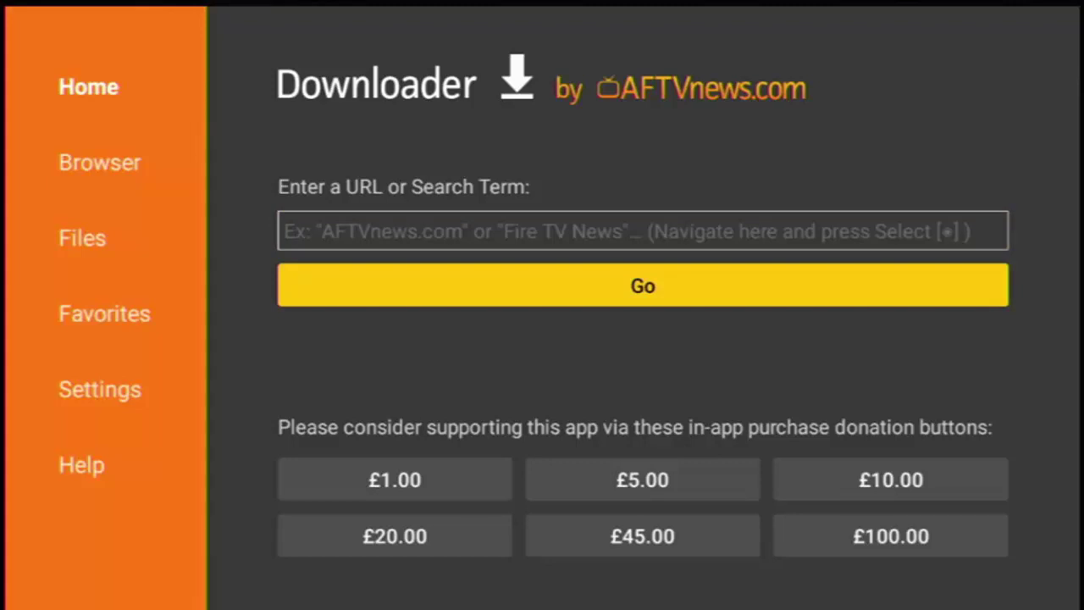
key("Up")
type("13")
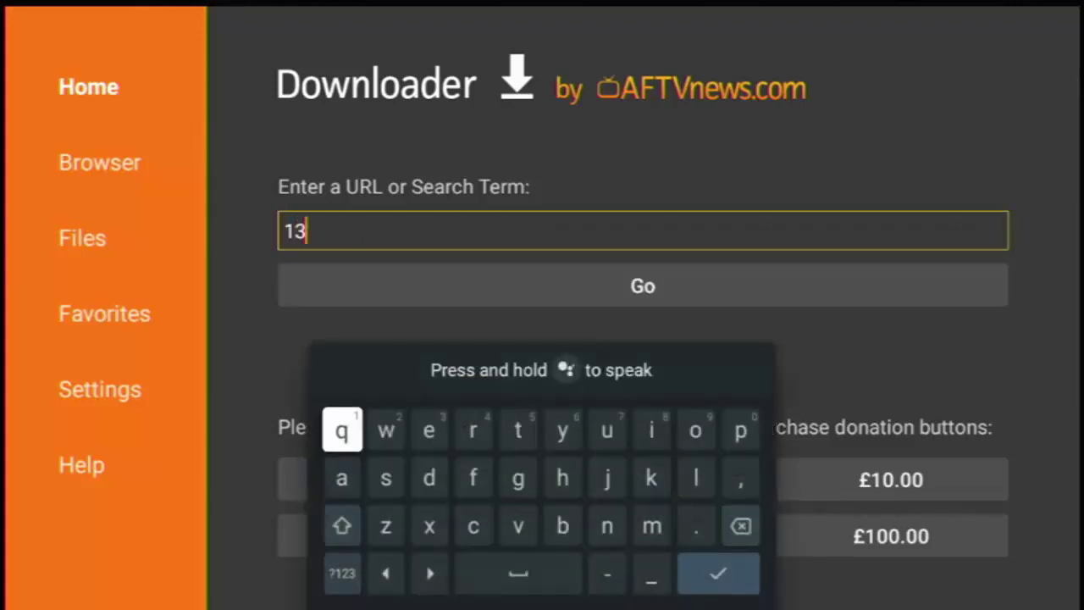
type("9741")
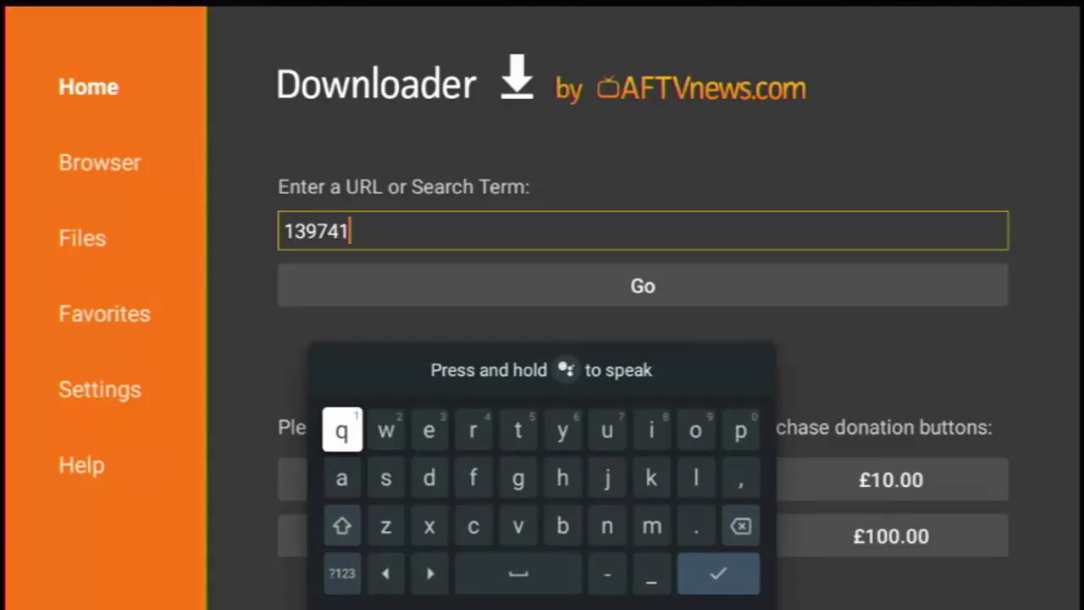
key("Down")
key("Down")
key("Down")
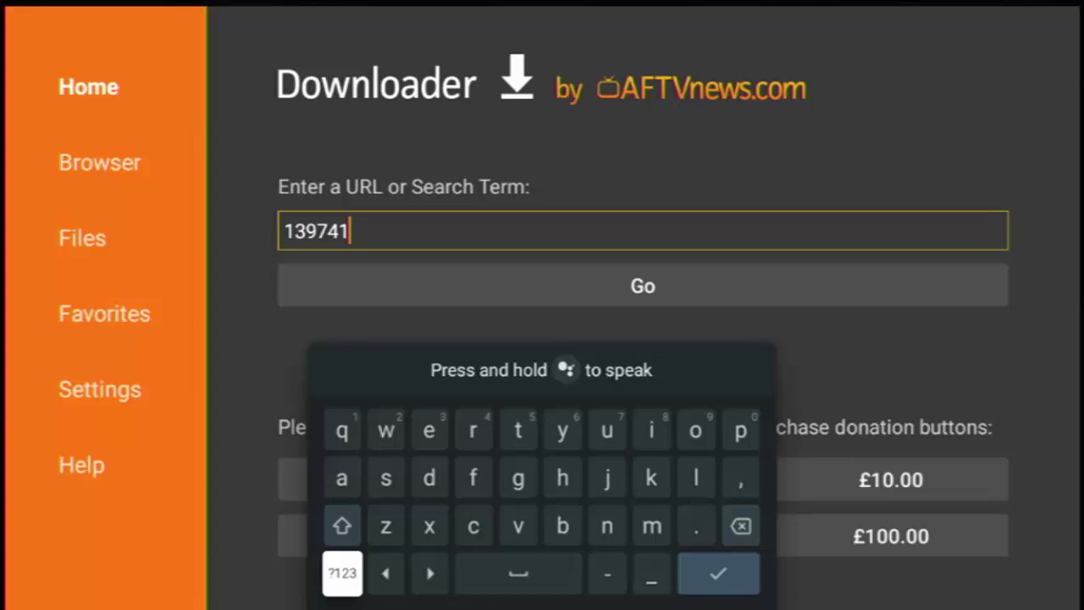
key("Right")
key("Right")
key("Right")
key("Right")
key("Right")
key("Right")
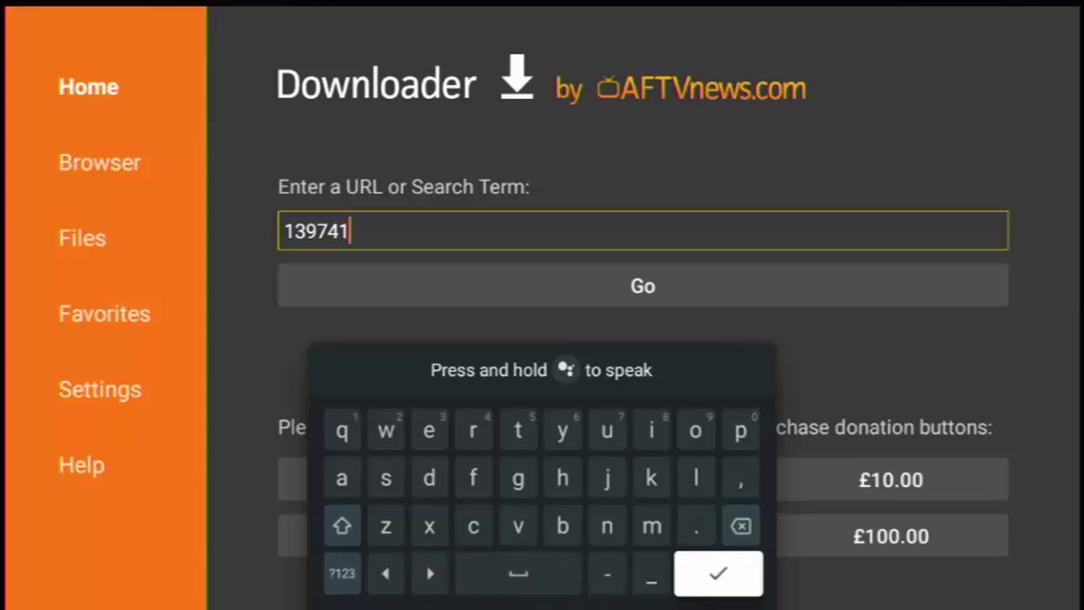
key("Return")
key("Down")
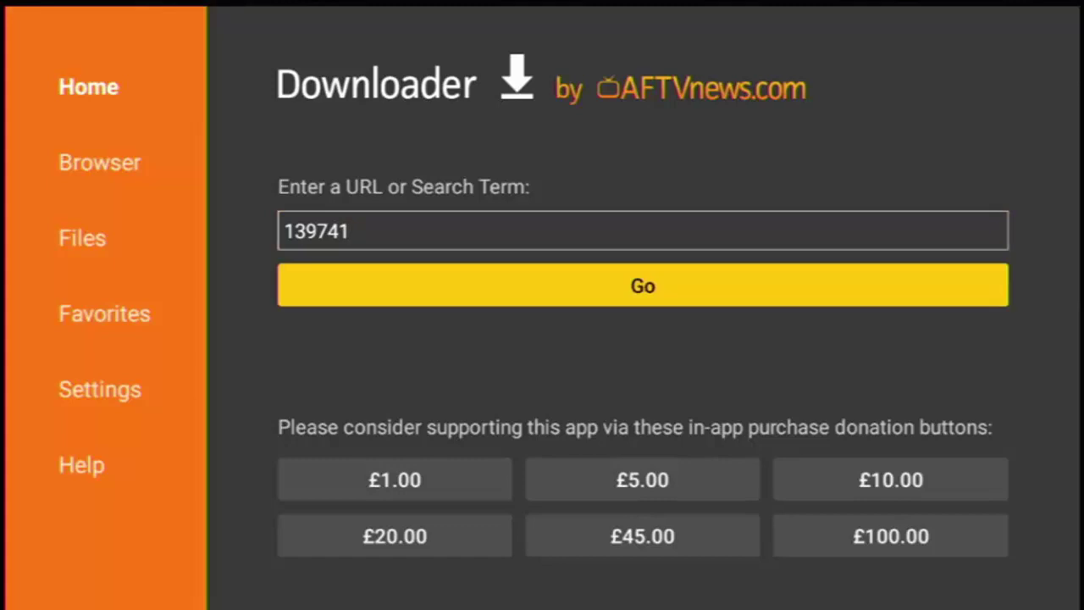
key("Return")
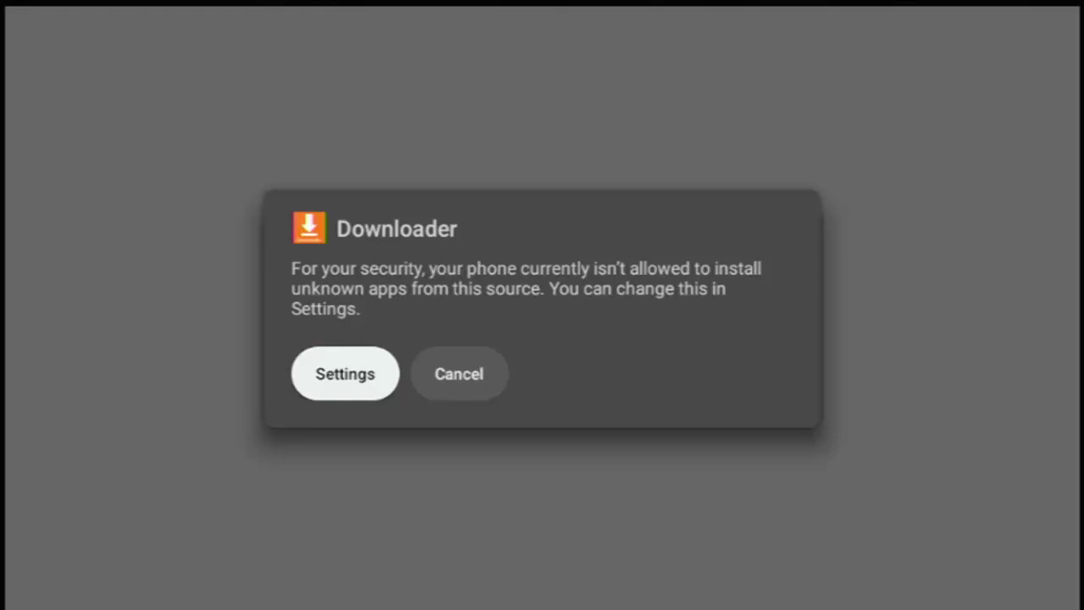
Go to the settings for installing unknown apps and allow X-plore as a source.
key("Return")
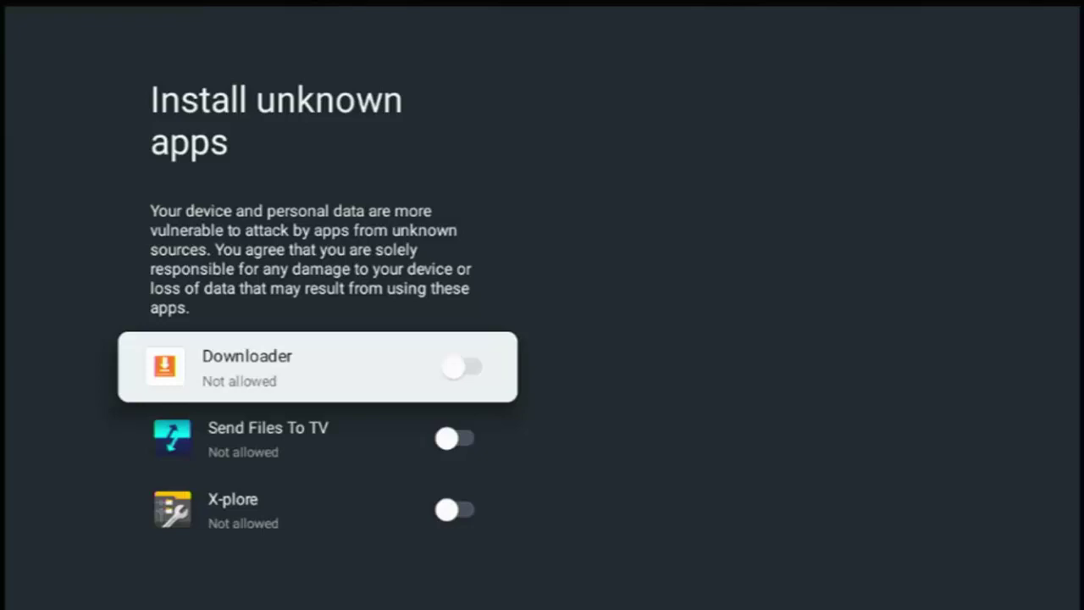
key("Down")
key("Down")
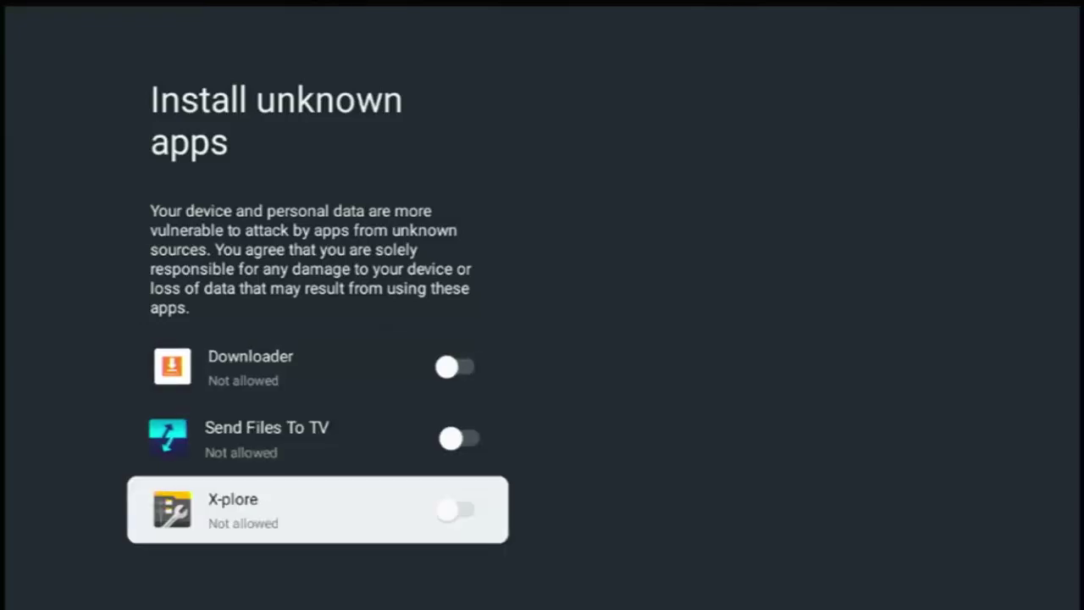
key("Up")
key("Up")
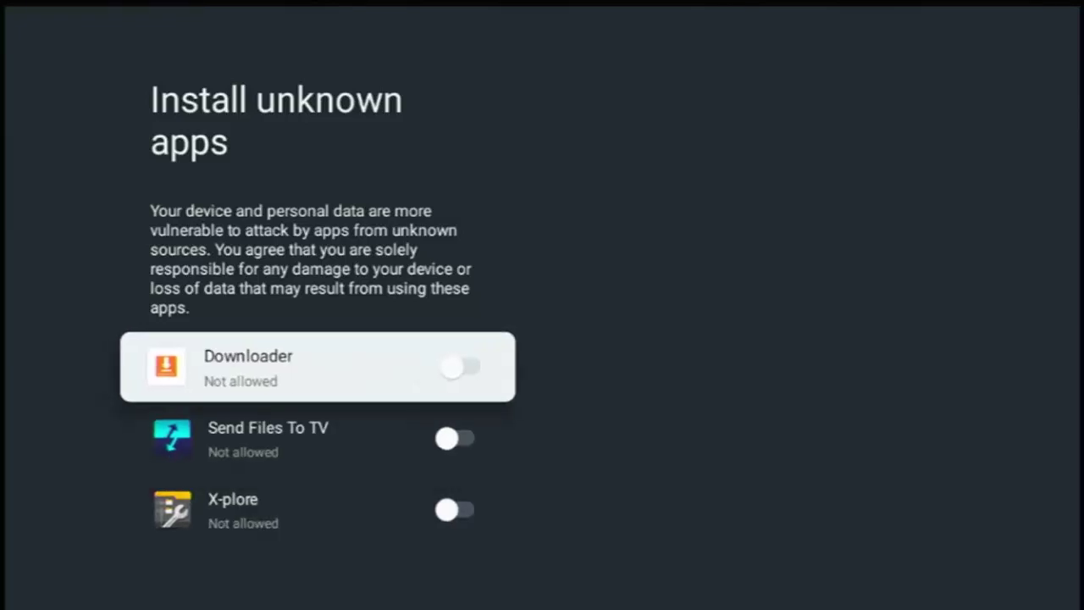
key("Down")
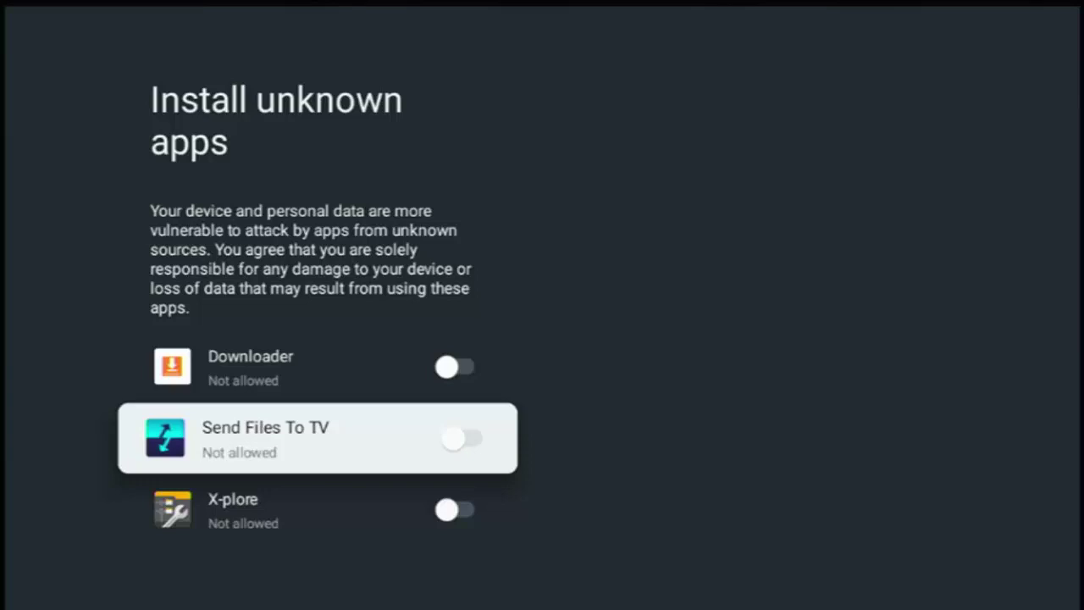
key("Down")
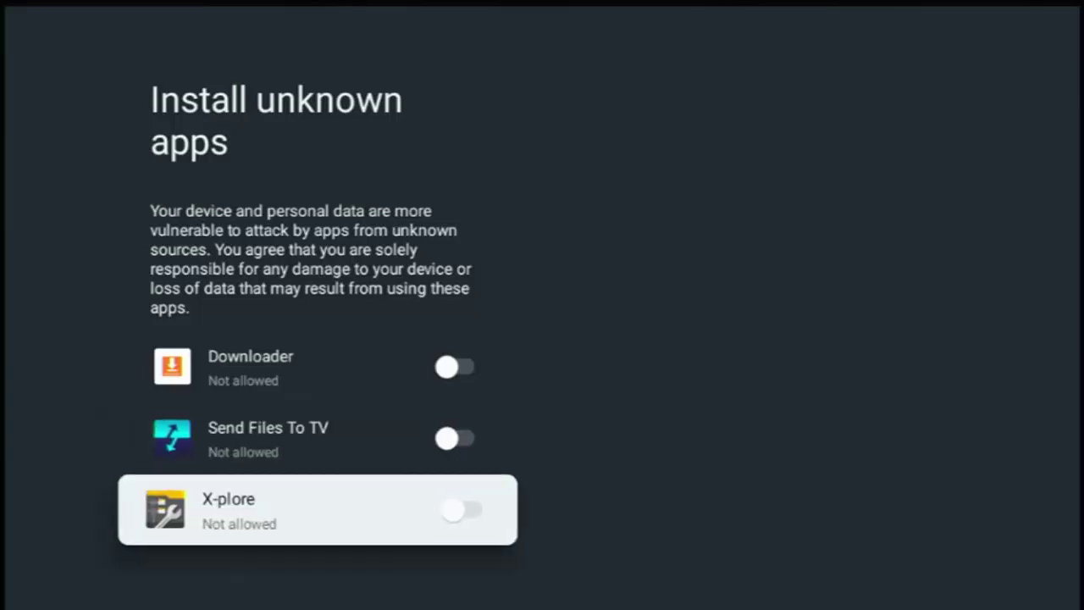
key("Return")
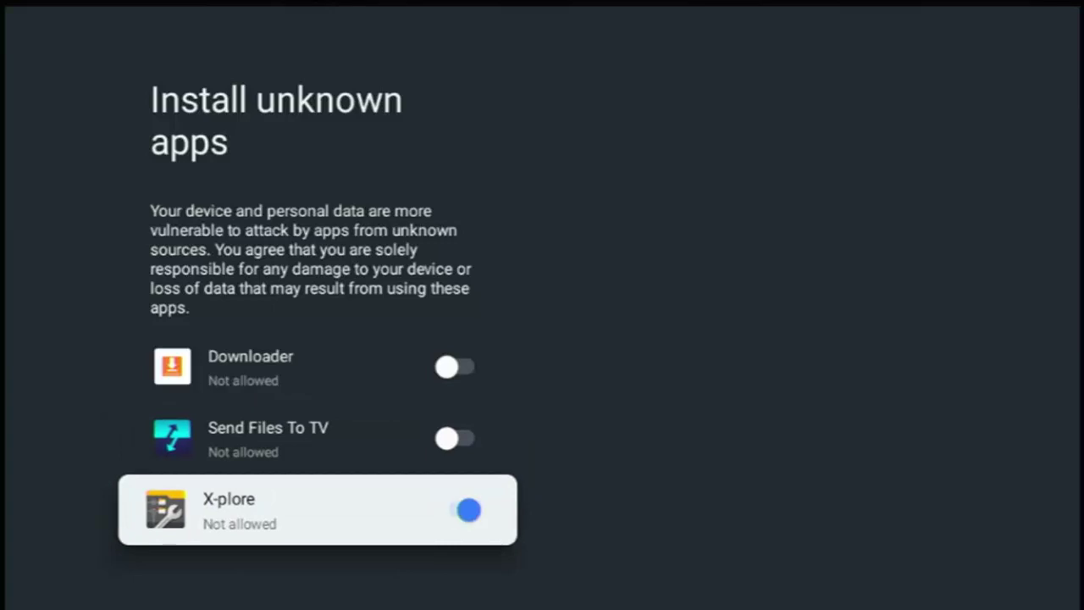
Allow Send Files To TV and Downloader to install unknown apps as well.
key("Up")
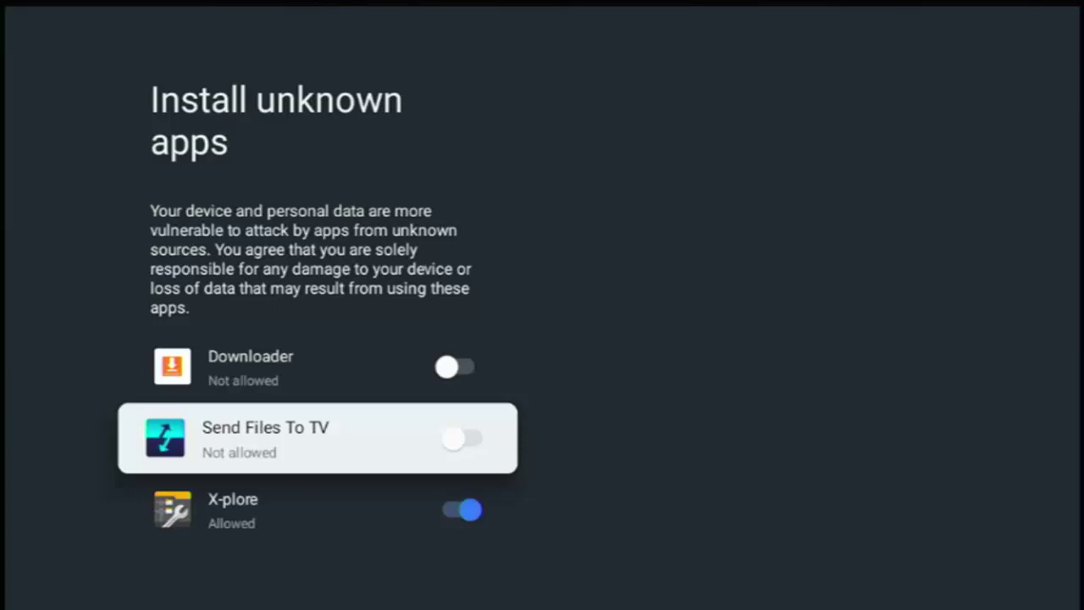
key("Return")
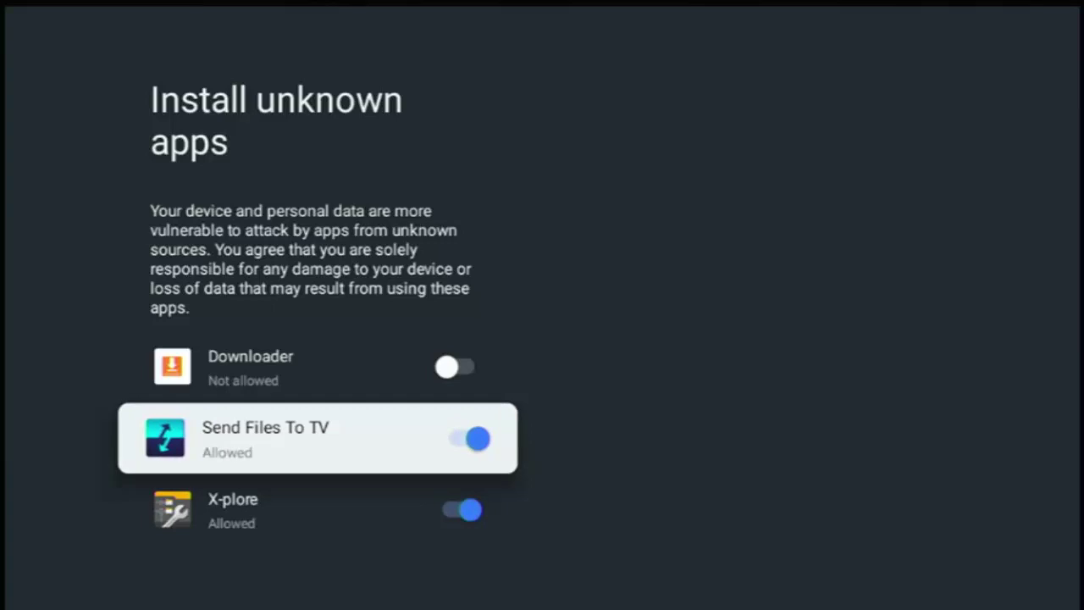
key("Up")
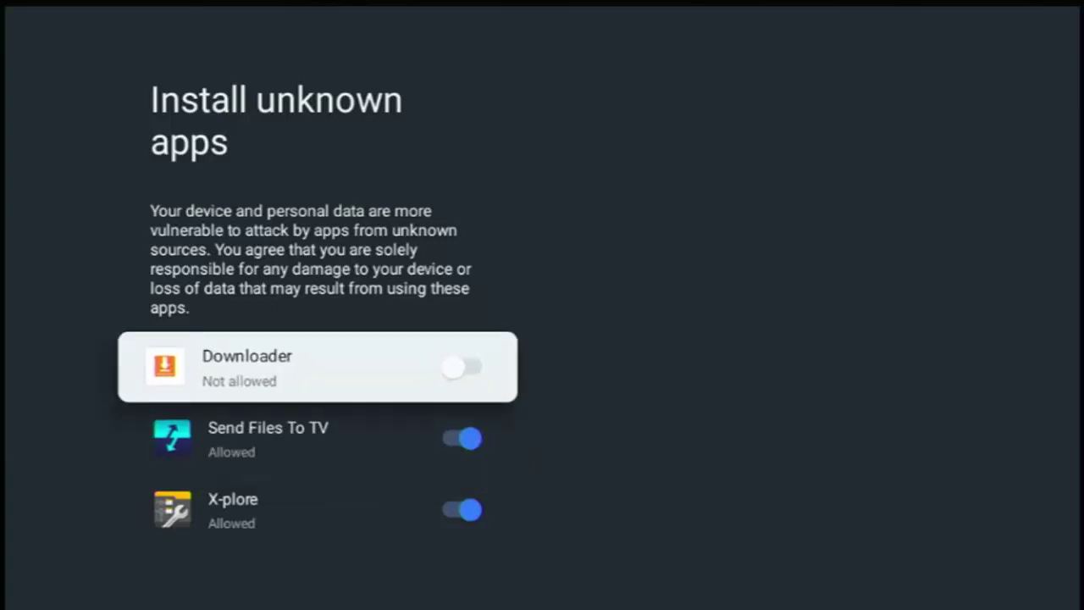
key("Return")
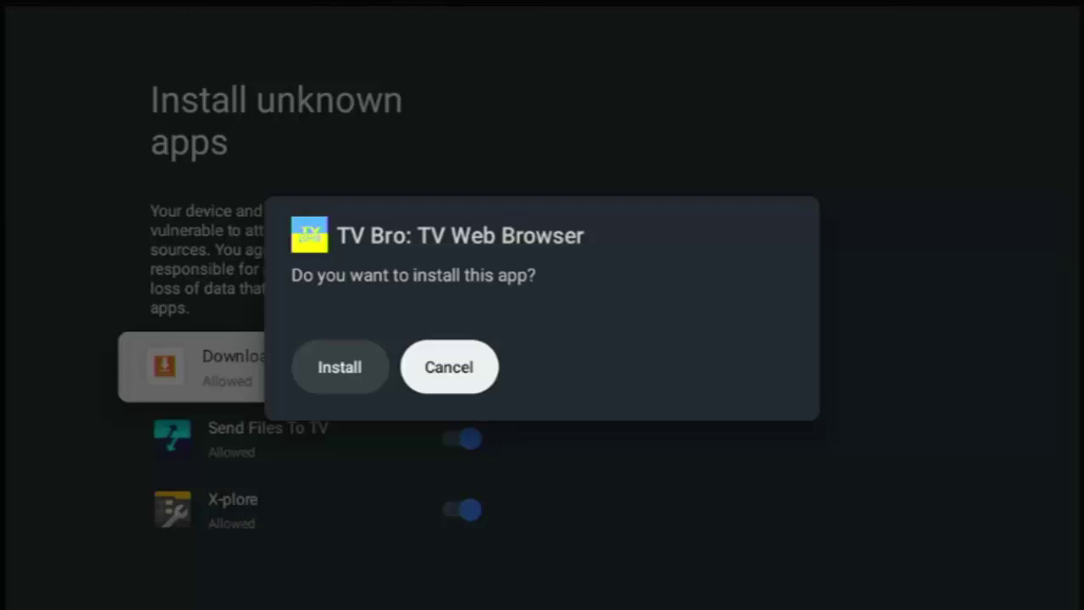
Cancel the TV Bro installation and return to Downloader from the unknown apps settings.
key("Return")
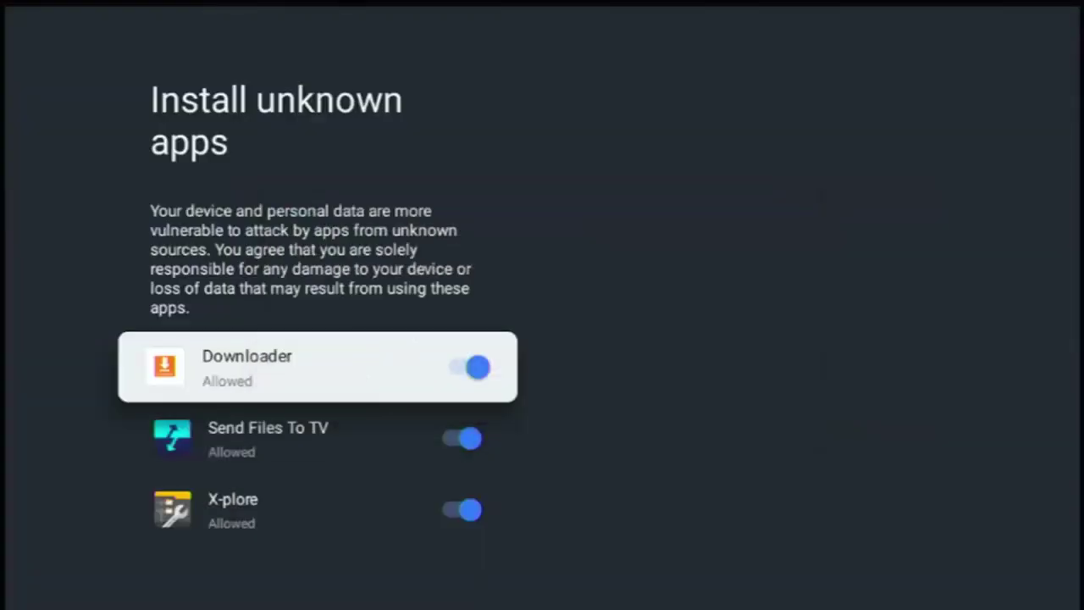
key("Escape")
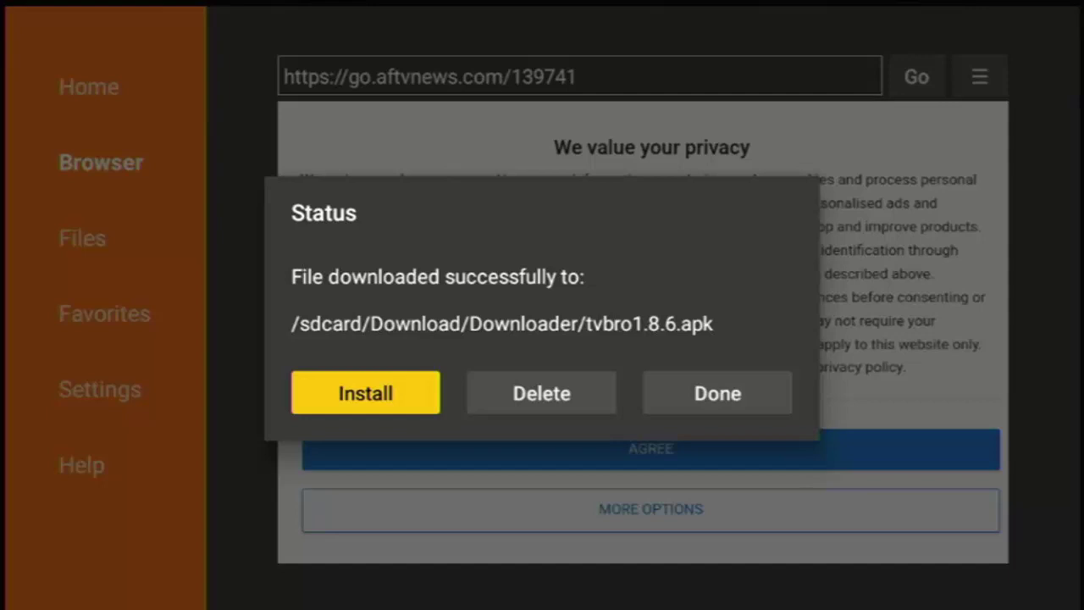
Delete the downloaded file tvbro1.8.6.apk instead of installing it, and confirm the deletion.
key("Right")
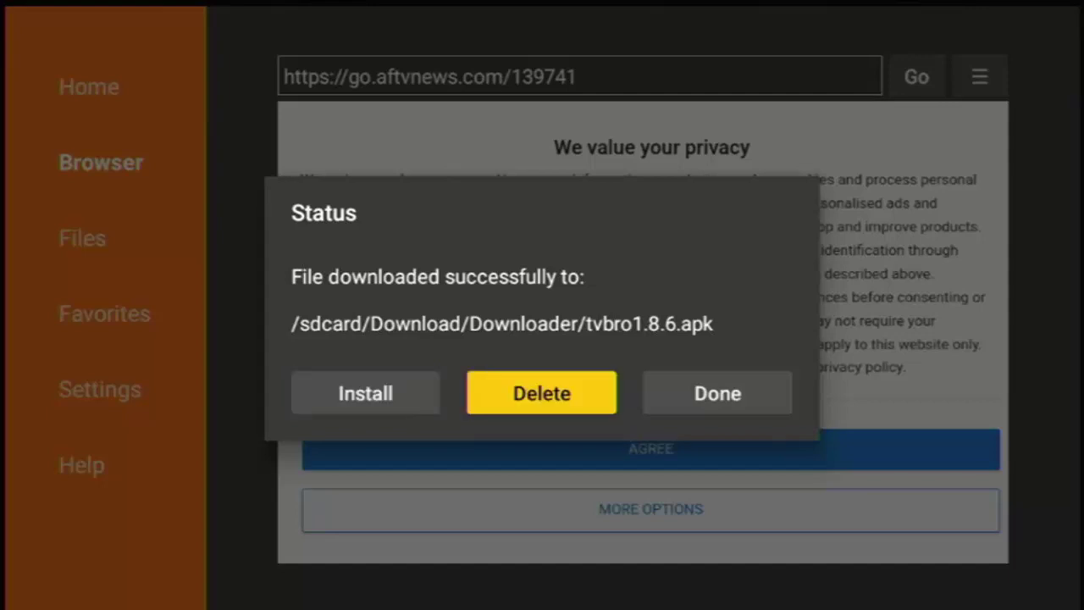
key("Return")
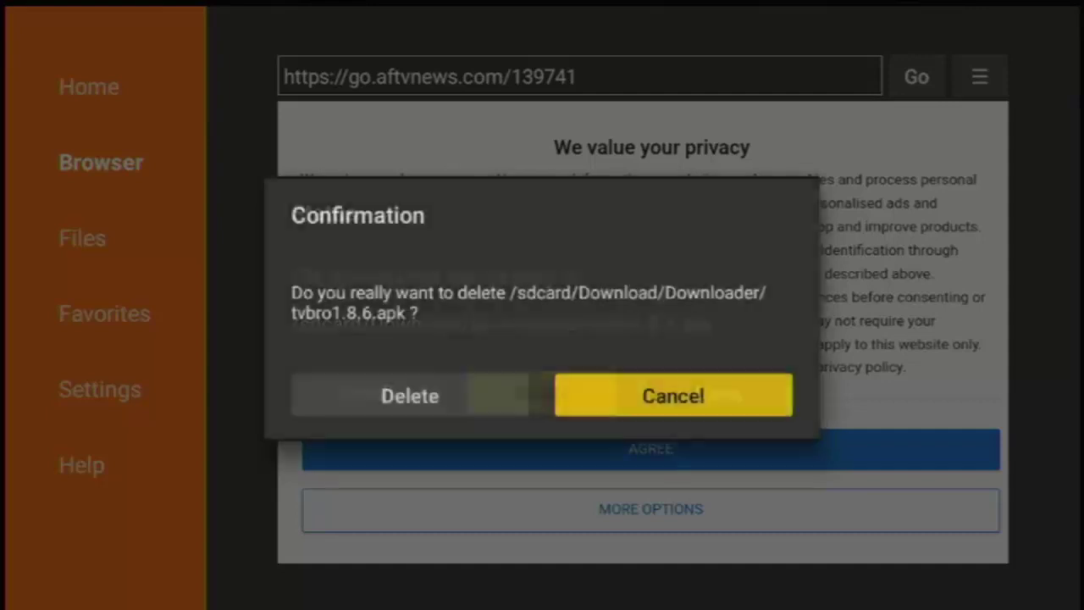
key("Left")
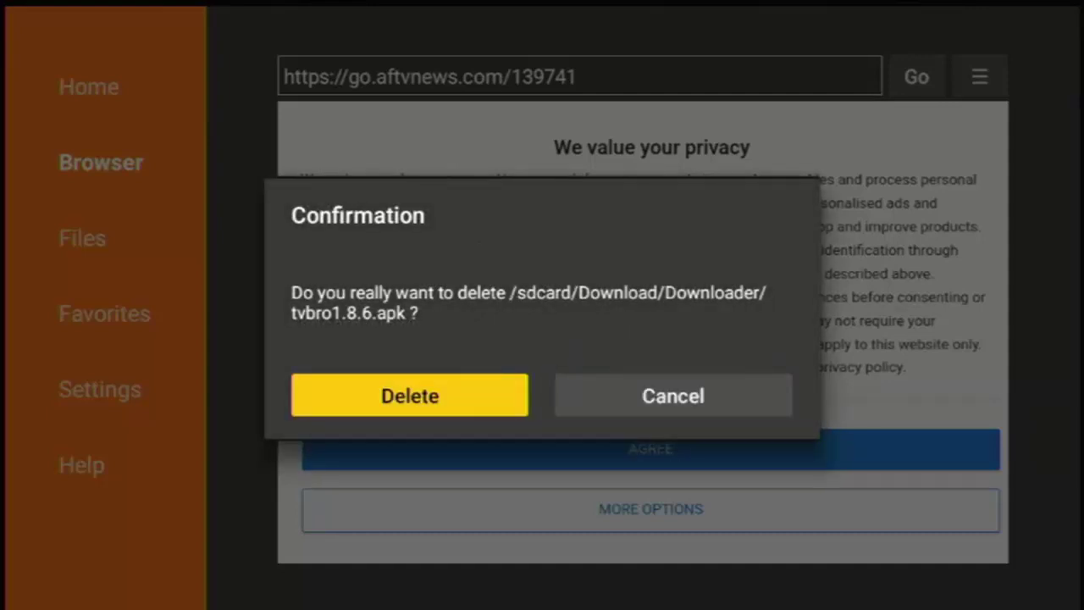
key("Return")
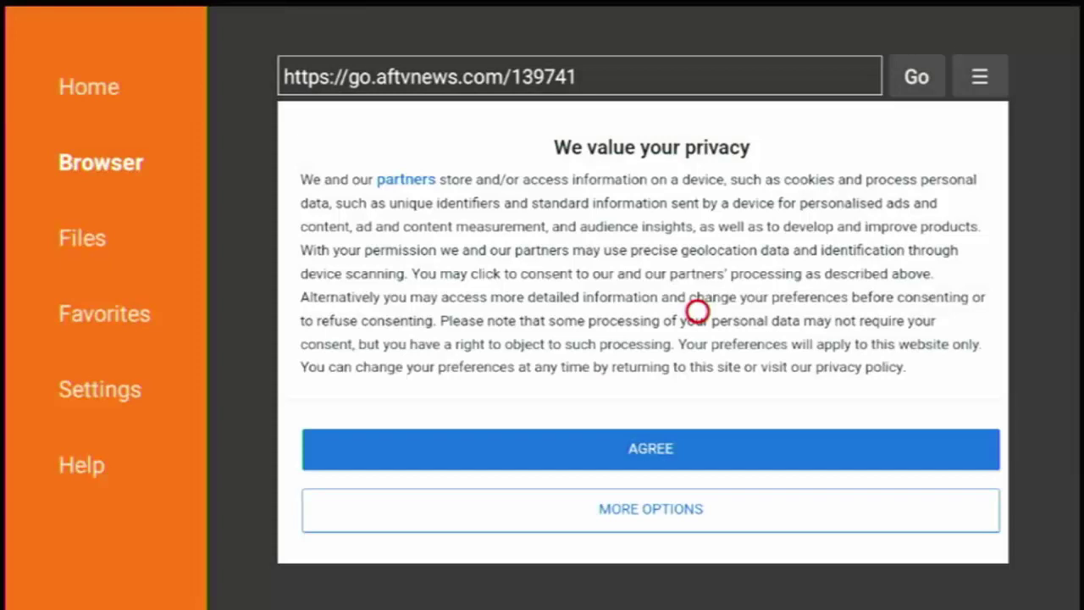
Leave the Downloader browser page and return to the app's home page.
key("Left")
key("Left")
key("Left")
key("Left")
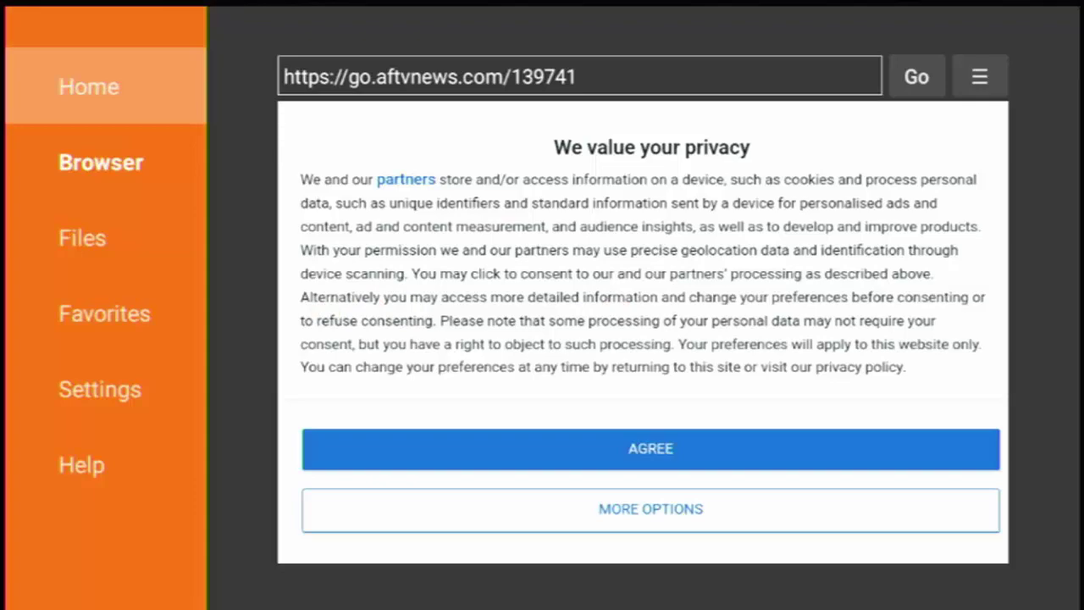
key("Return")
key("Right")
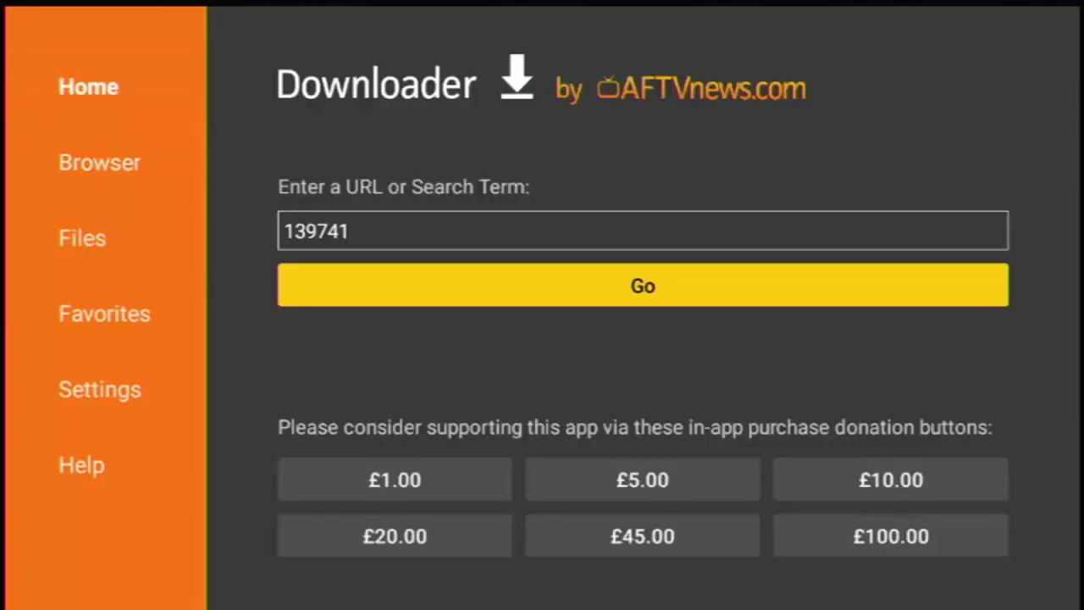
Exit Downloader to its Google Play page and uninstall the app, confirming the removal.
key("Escape")
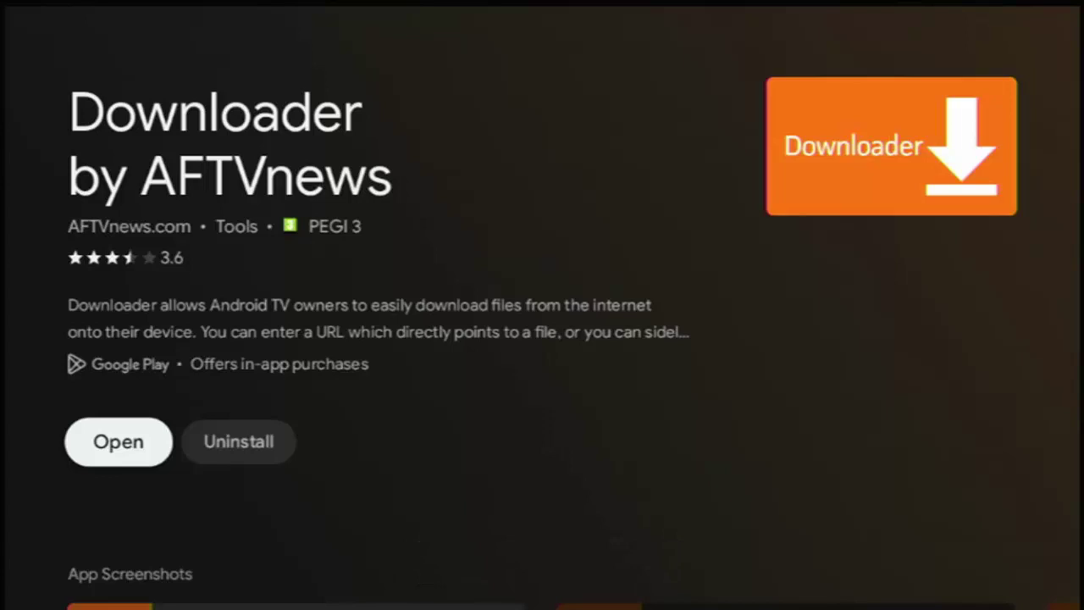
key("Right")
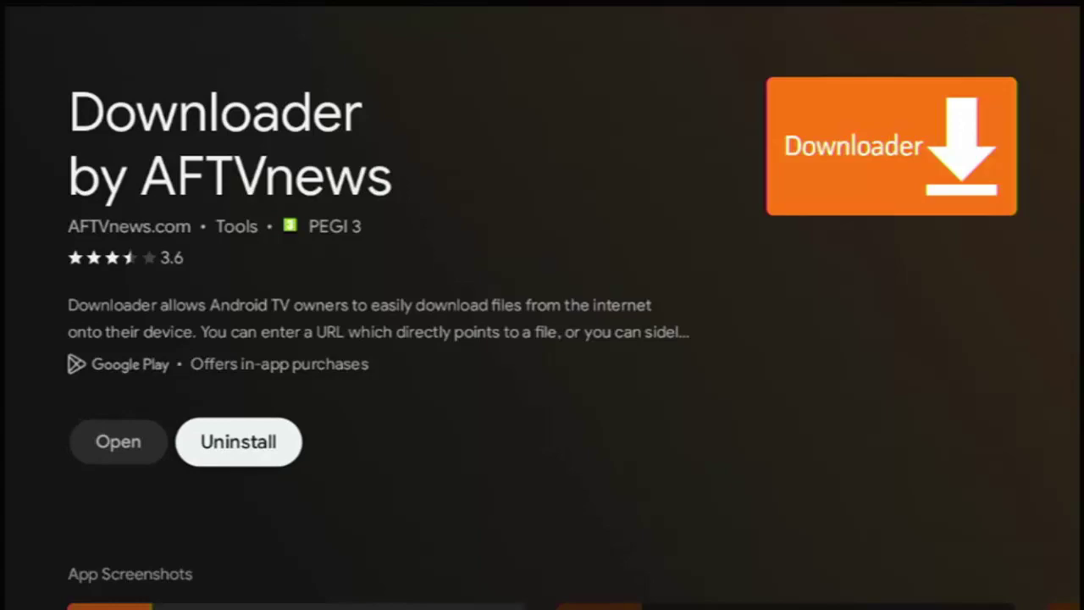
key("Return")
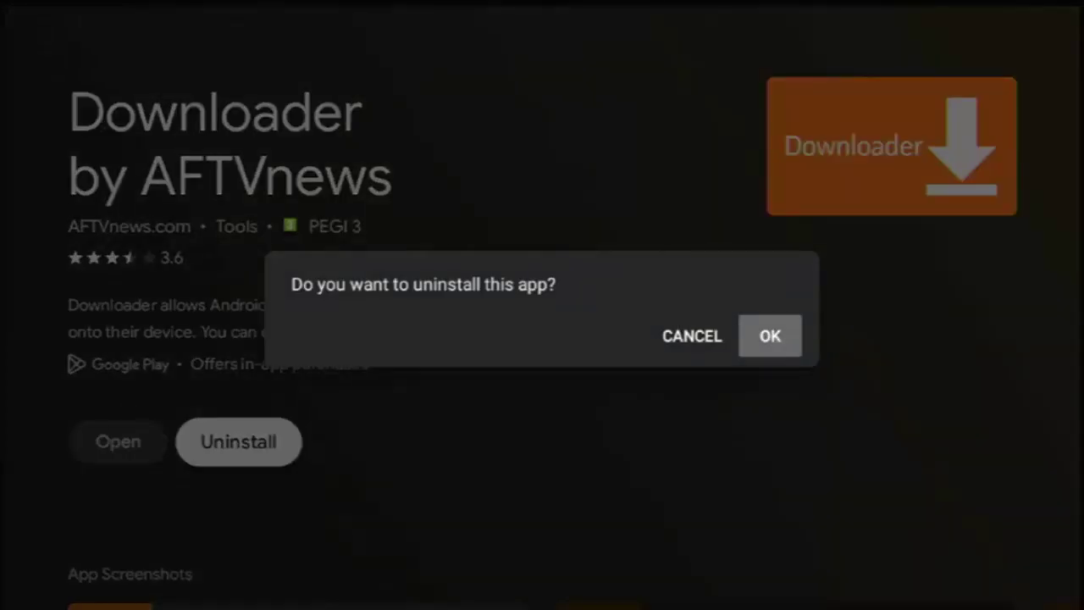
key("Return")
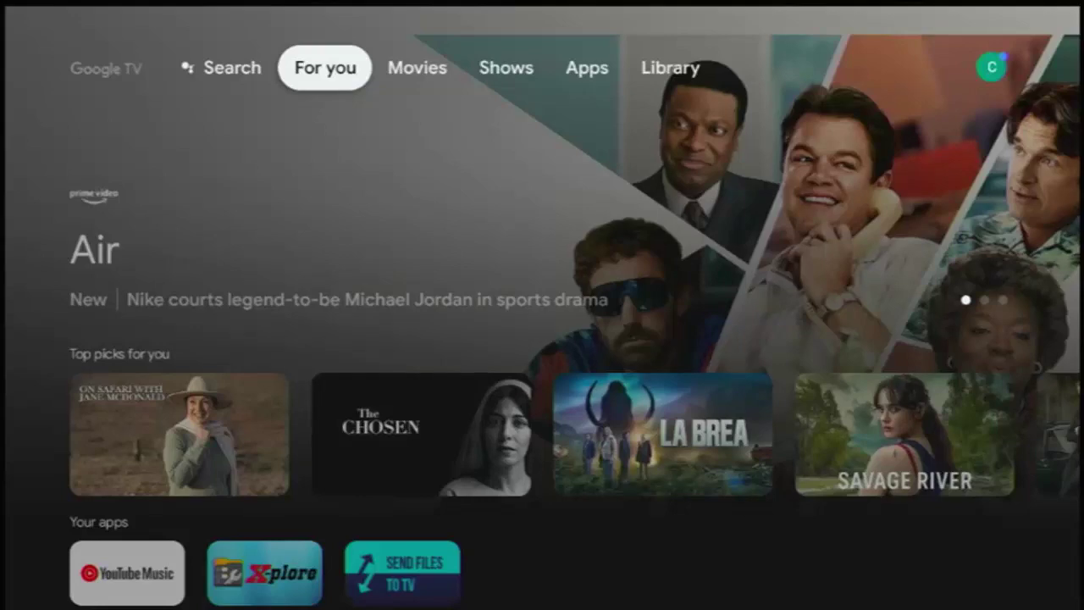
Go to the device settings from the Google TV home screen and open the Privacy settings.
key("Right")
key("Right")
key("Right")
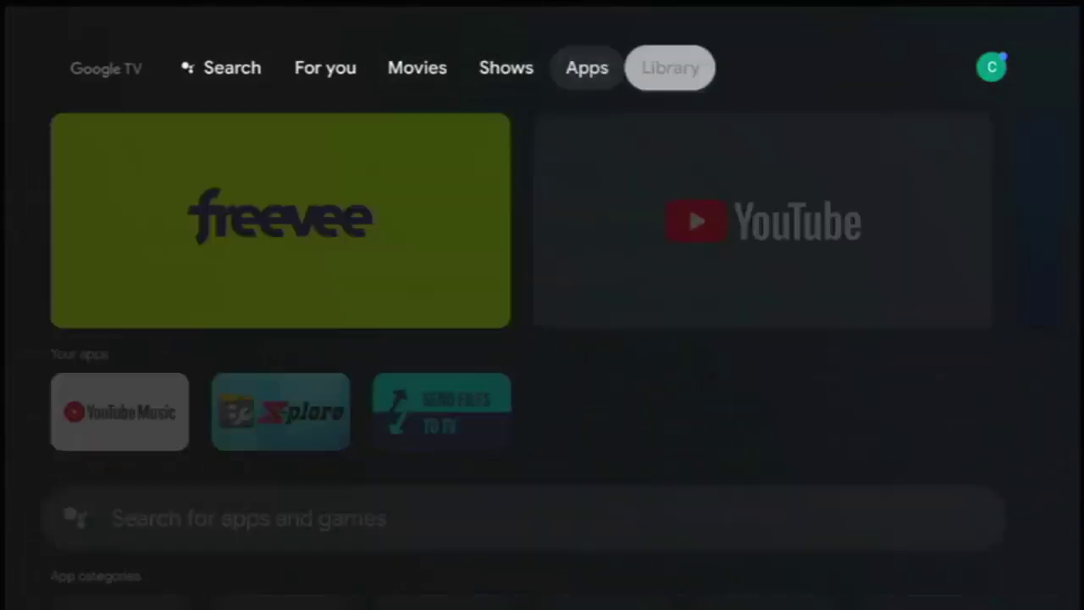
key("Right")
key("Right")
key("Return")
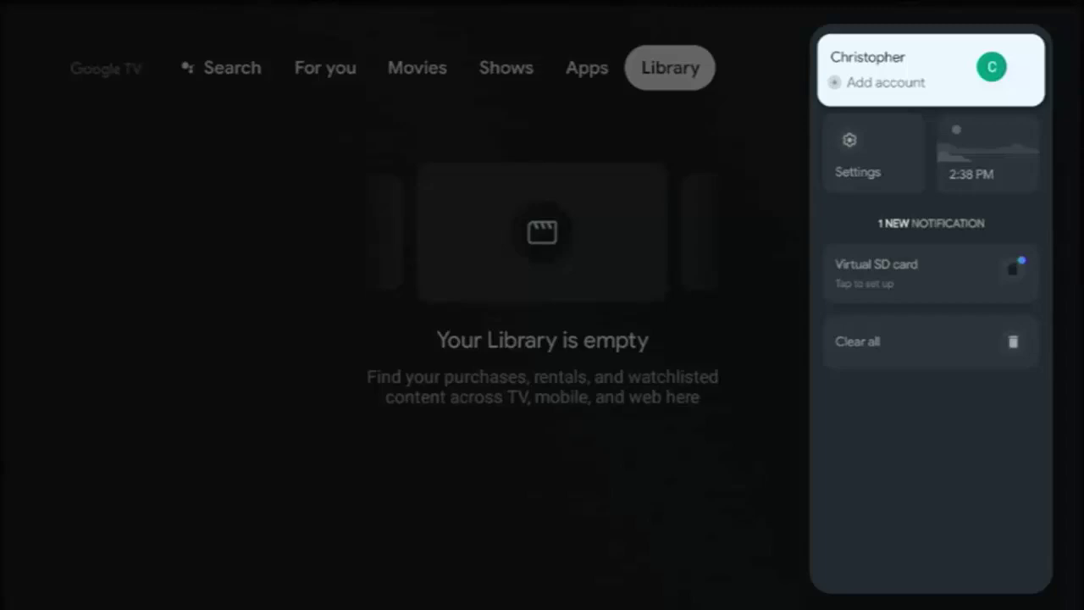
key("Down")
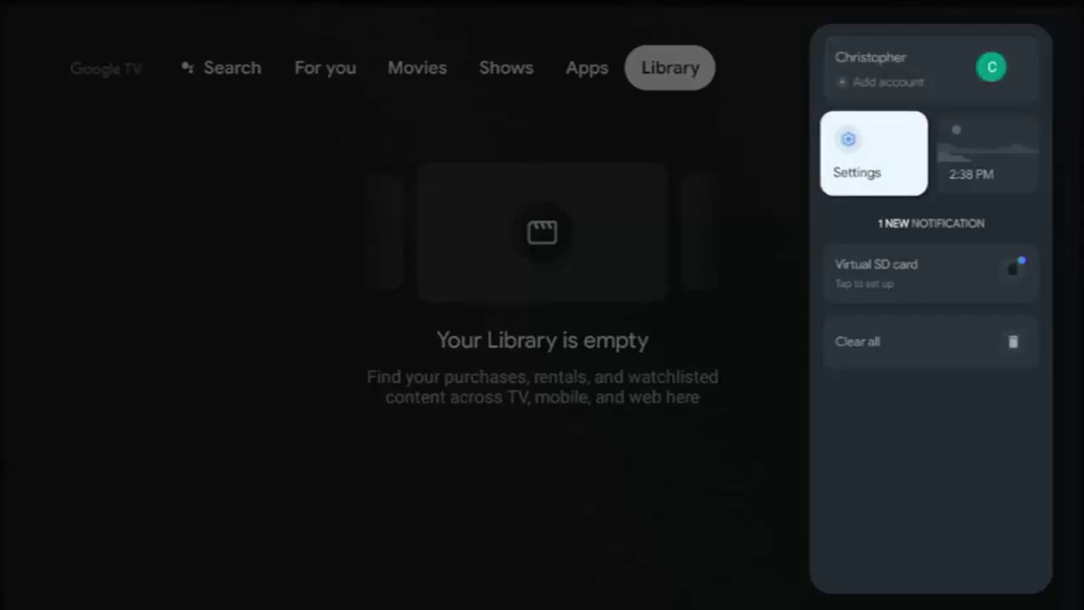
key("Return")
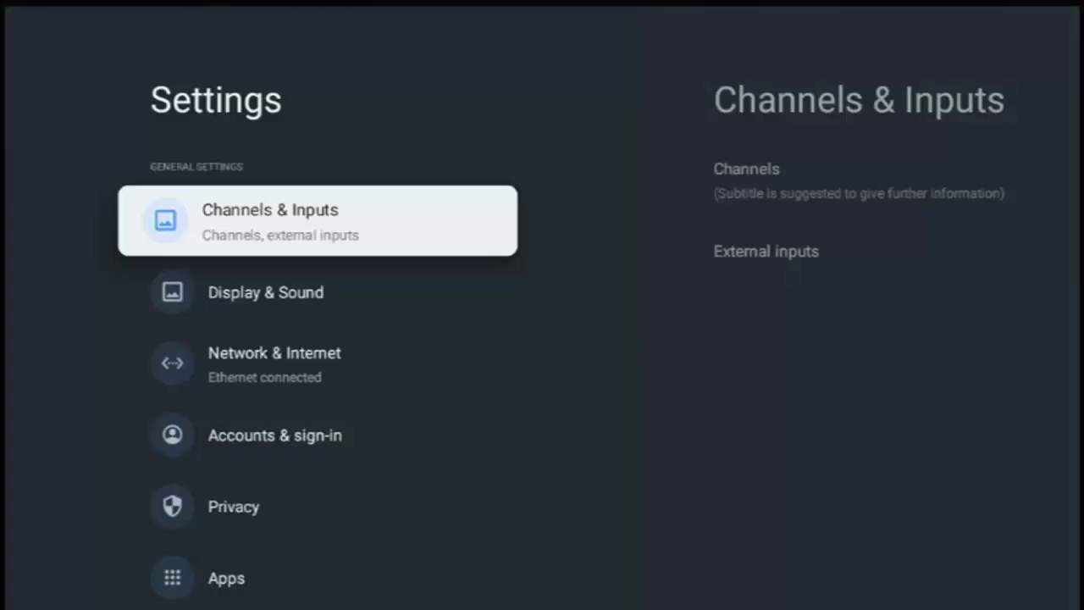
key("Down")
key("Down")
key("Down")
key("Down")
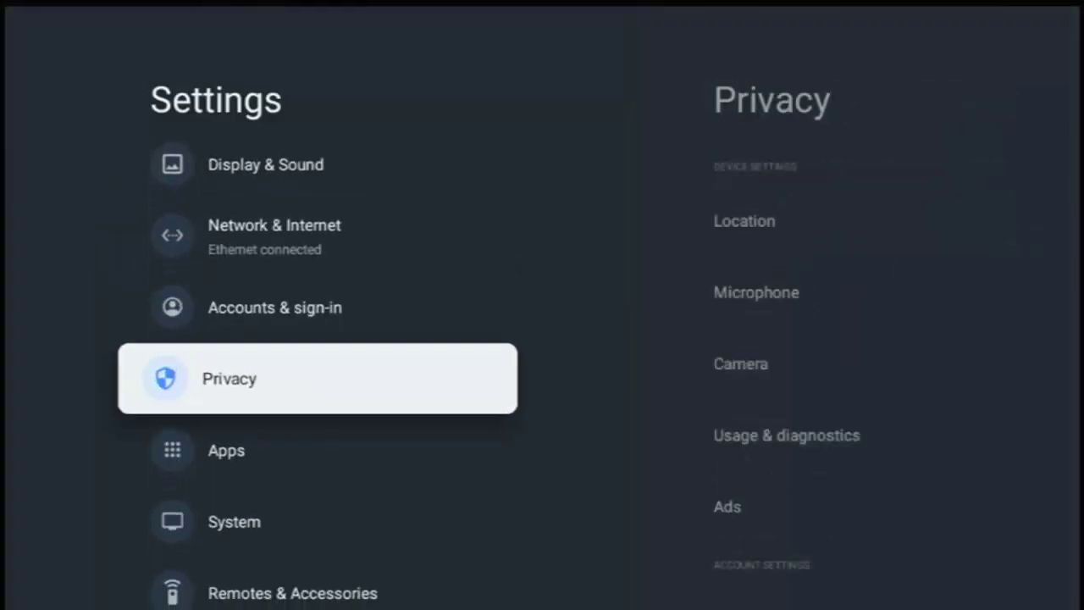
key("Return")
Turn off Scan apps with Play Protect in the Security section and return to the Privacy settings.
key("Down")
key("Down")
key("Down")
key("Down")
key("Down")
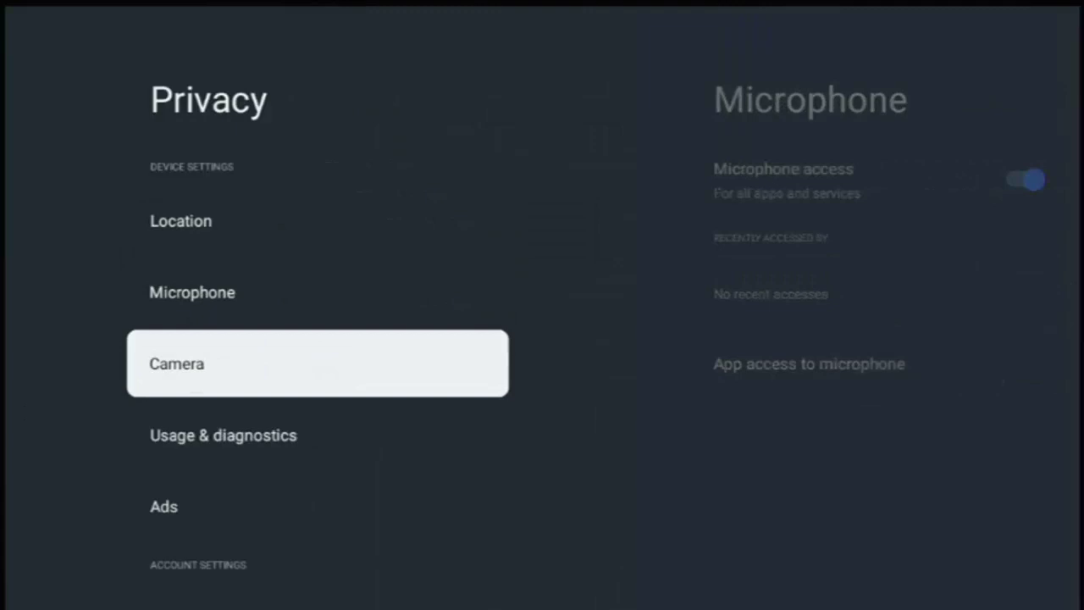
key("Down")
key("Down")
key("Down")
key("Down")
key("Down")
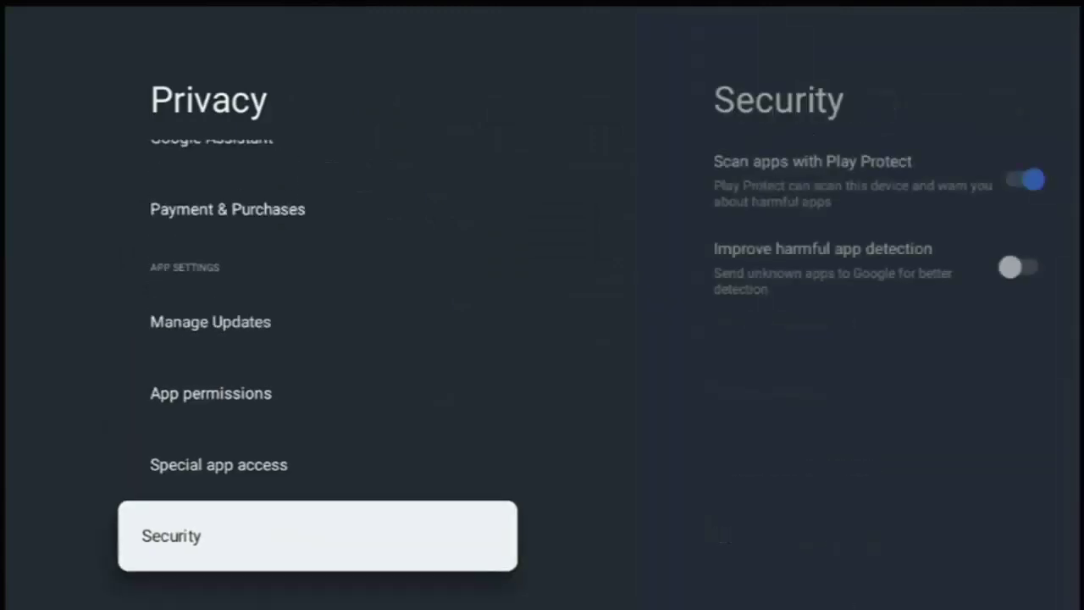
key("Return")
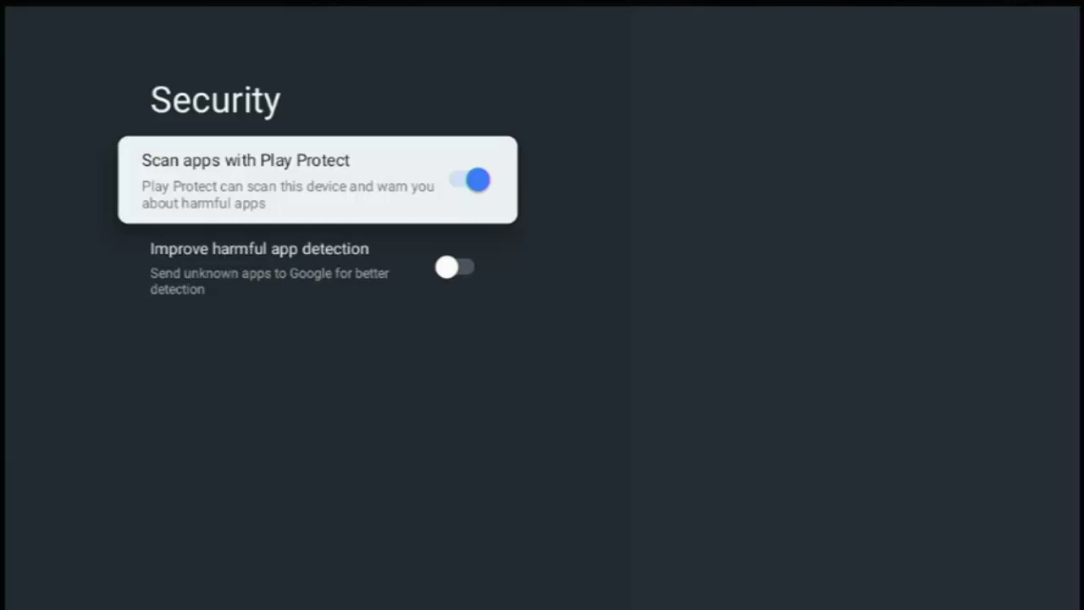
key("Return")
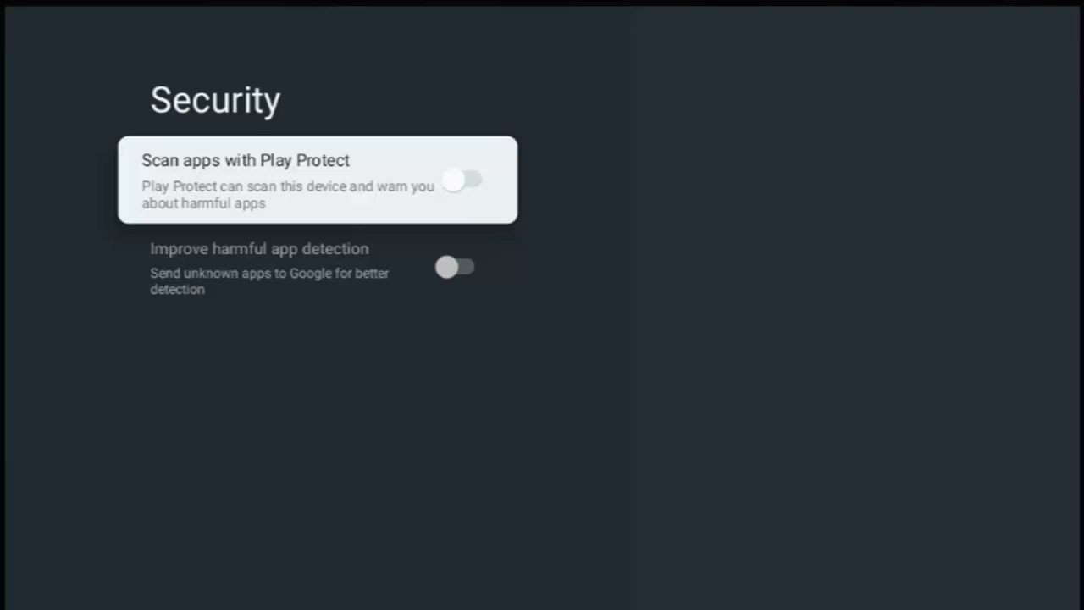
key("Escape")
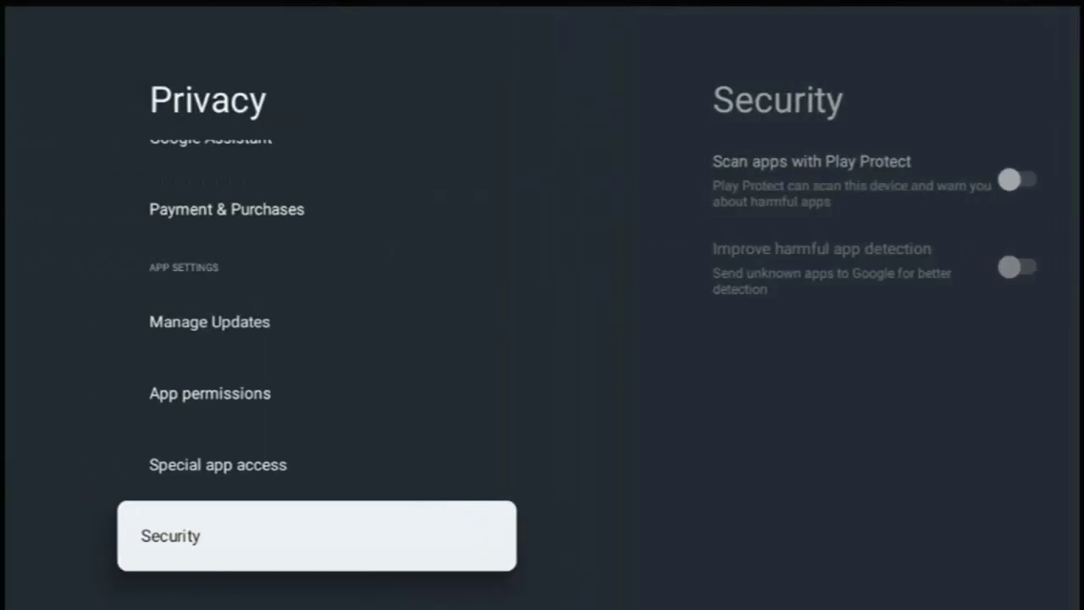
Open the app permissions and check which apps have access to contacts.
key("Up")
key("Up")
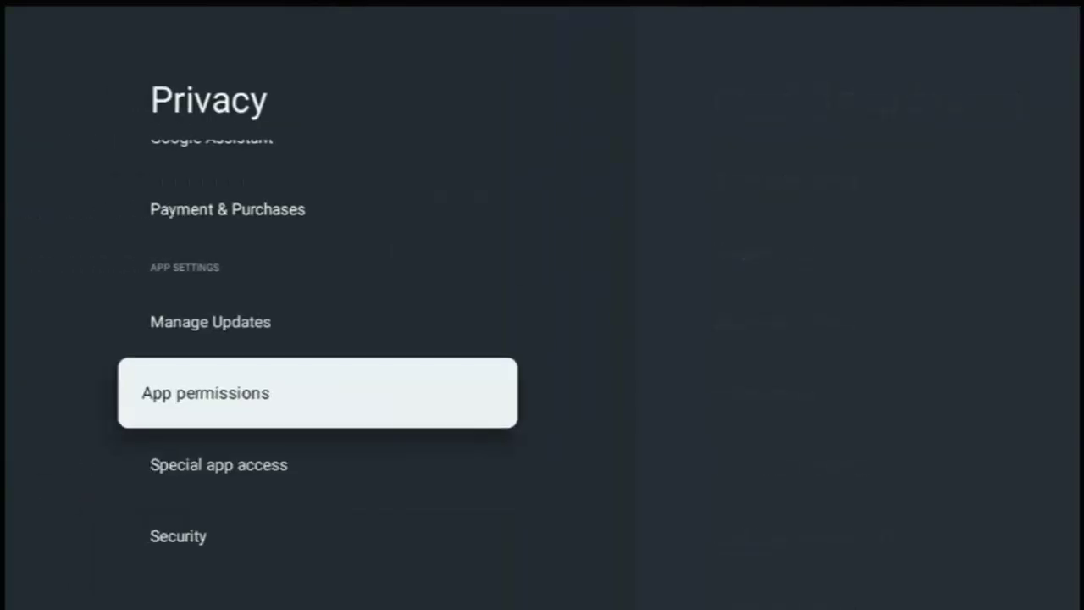
key("Return")
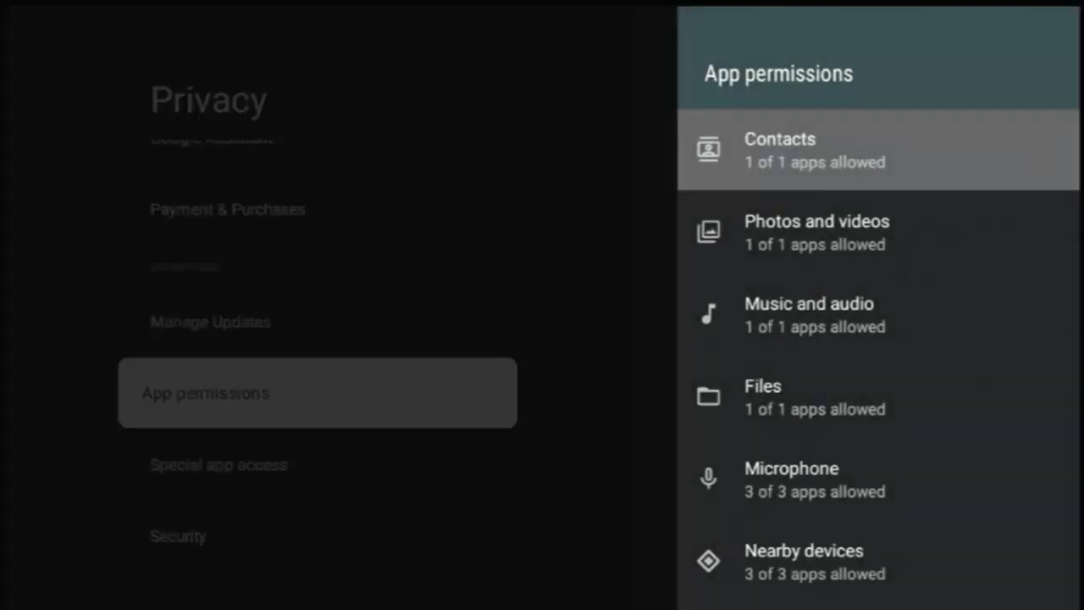
key("Down")
key("Up")
key("Return")
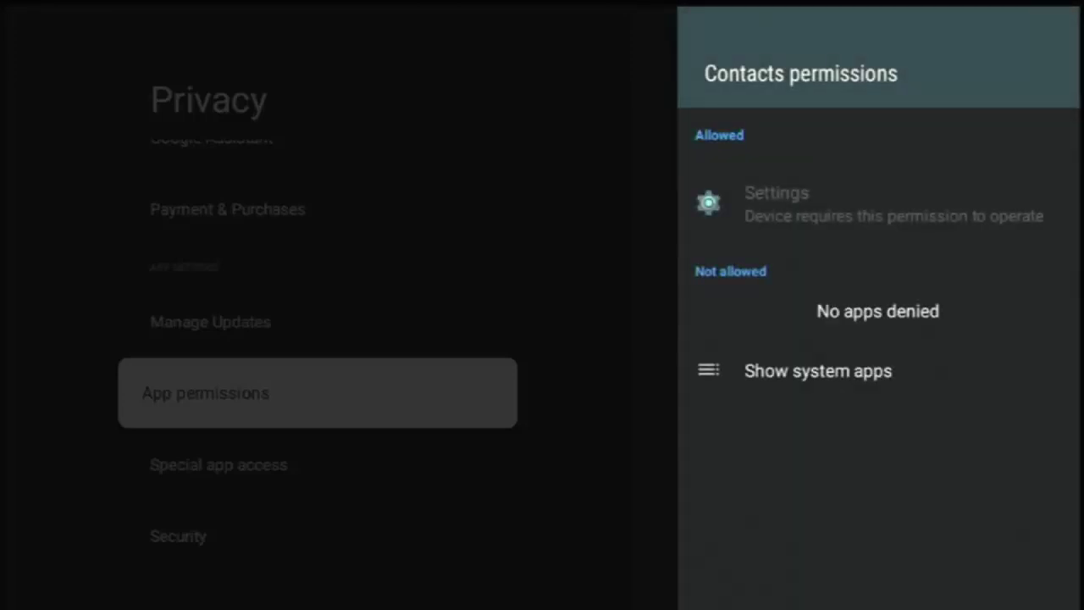
key("Down")
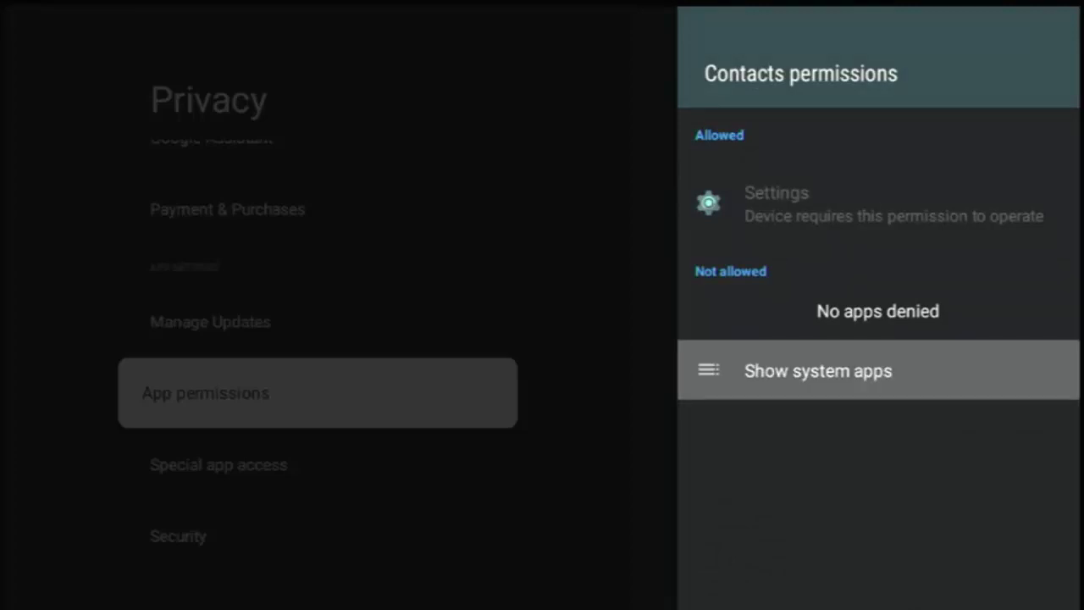
key("Escape")
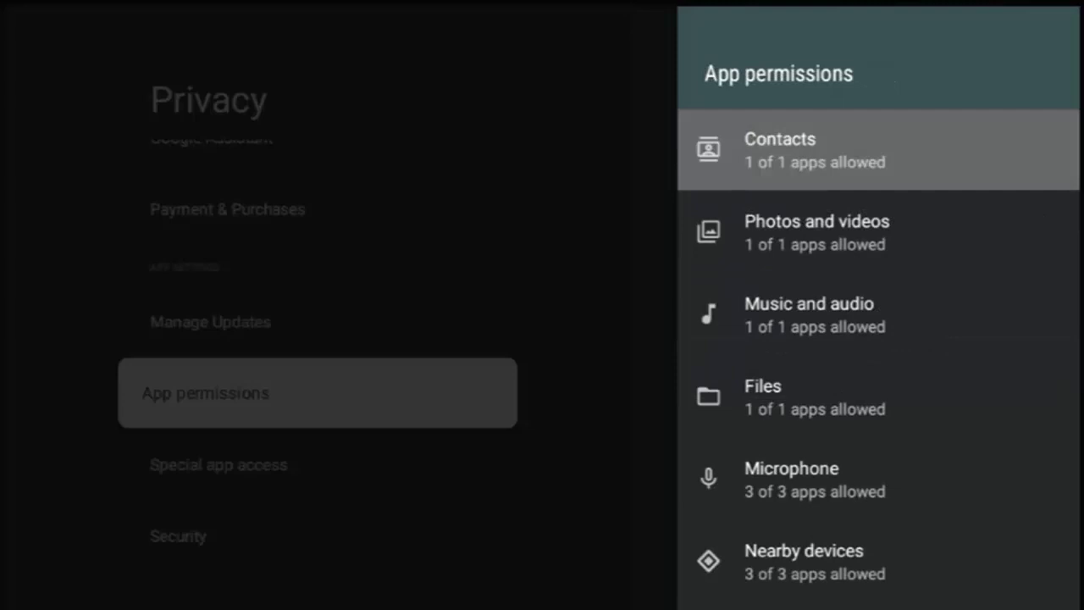
Set the Photos and videos permission of Send Files To TV to Don't allow.
key("Down")
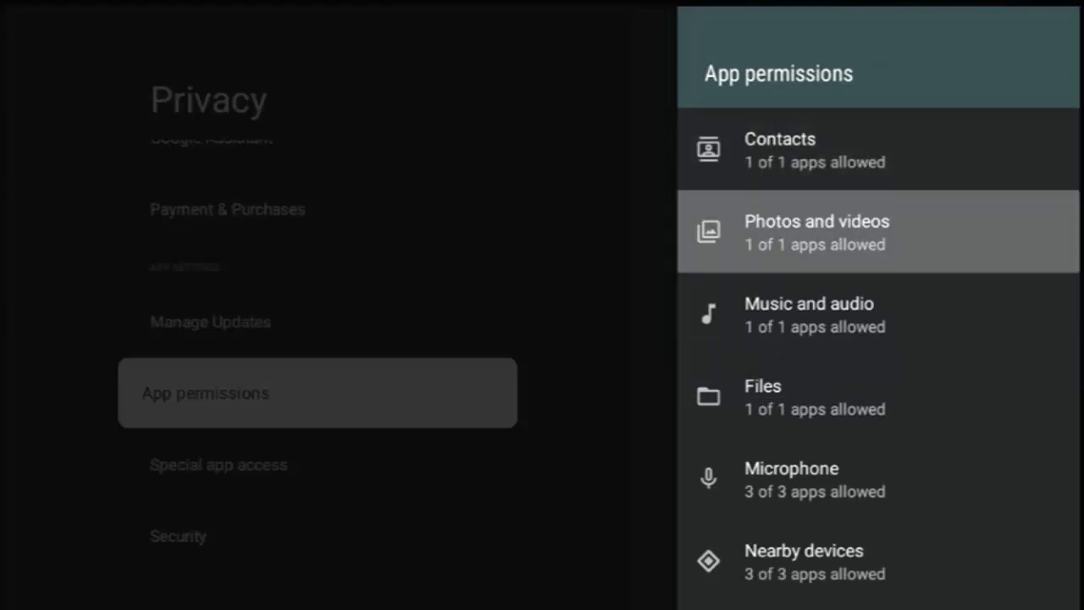
key("Return")
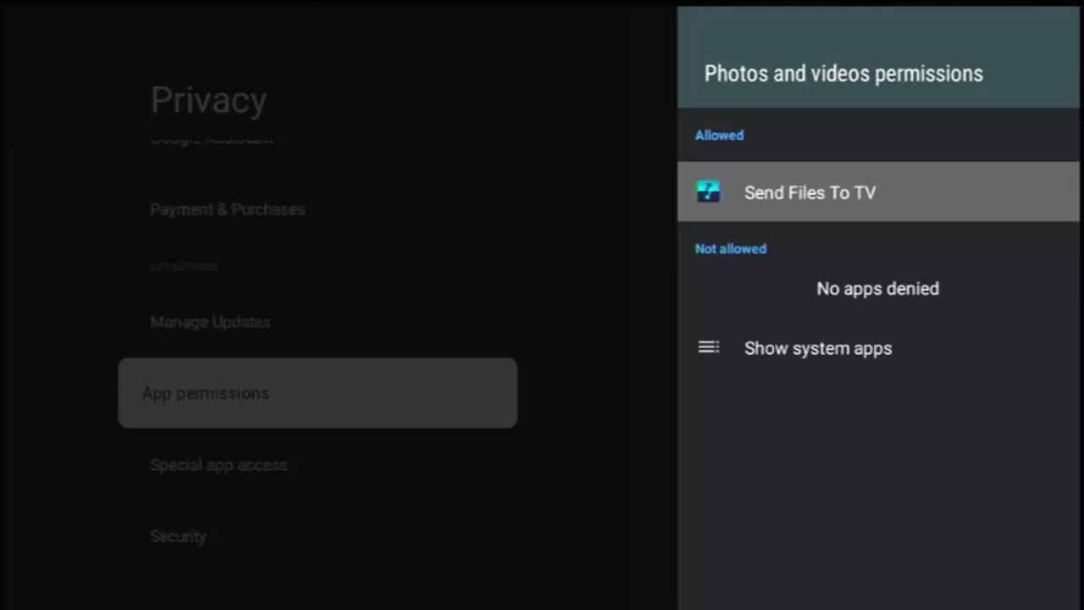
key("Return")
key("Down")
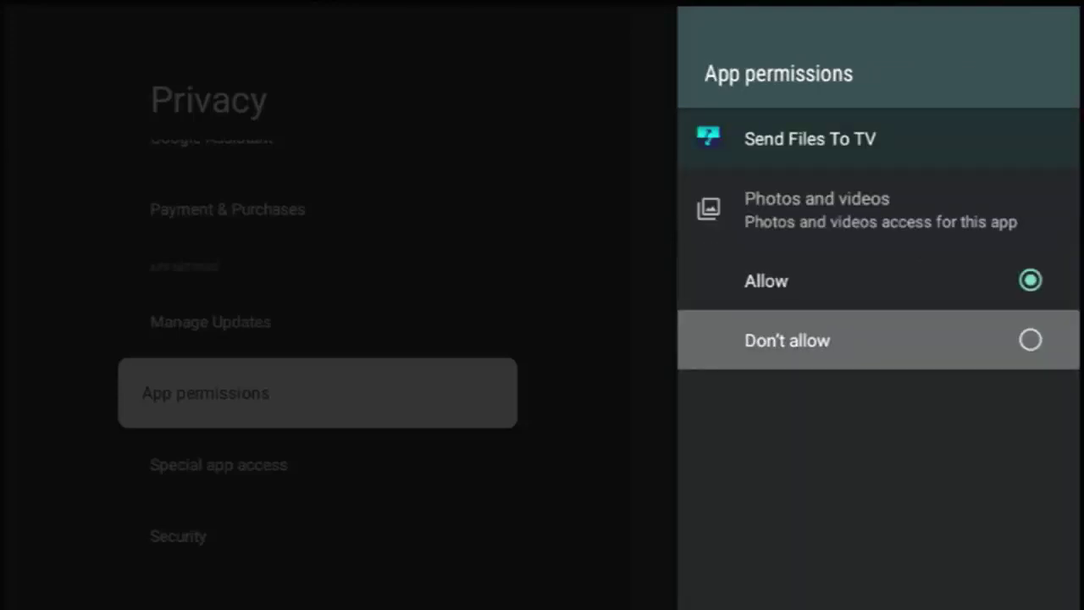
key("Return")
key("Return")
key("Escape")
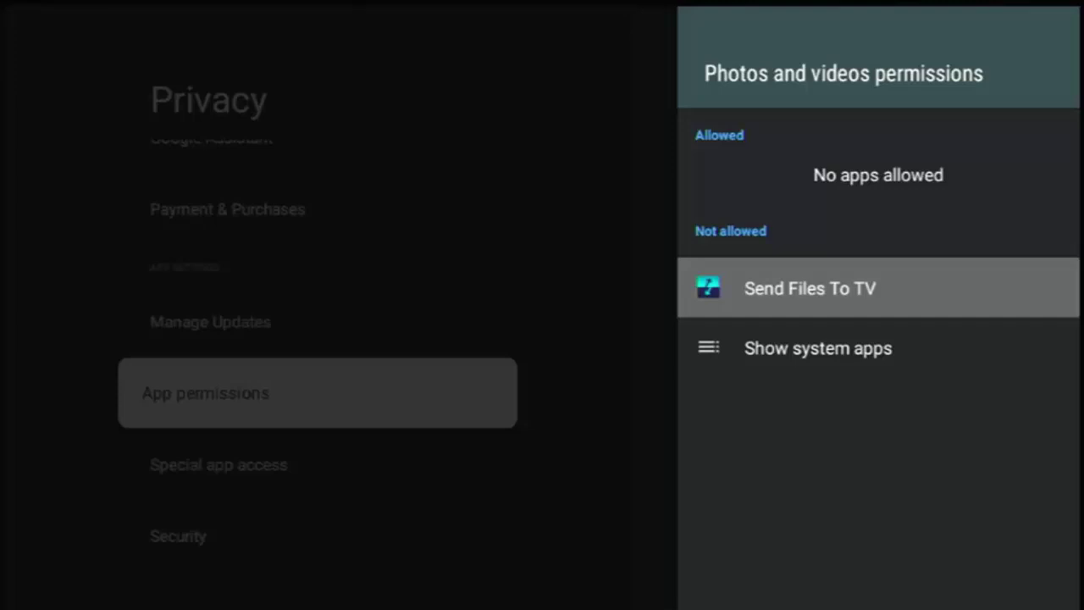
Allow Send Files To TV to access photos and videos again, accepting access to music and audio files.
key("Return")
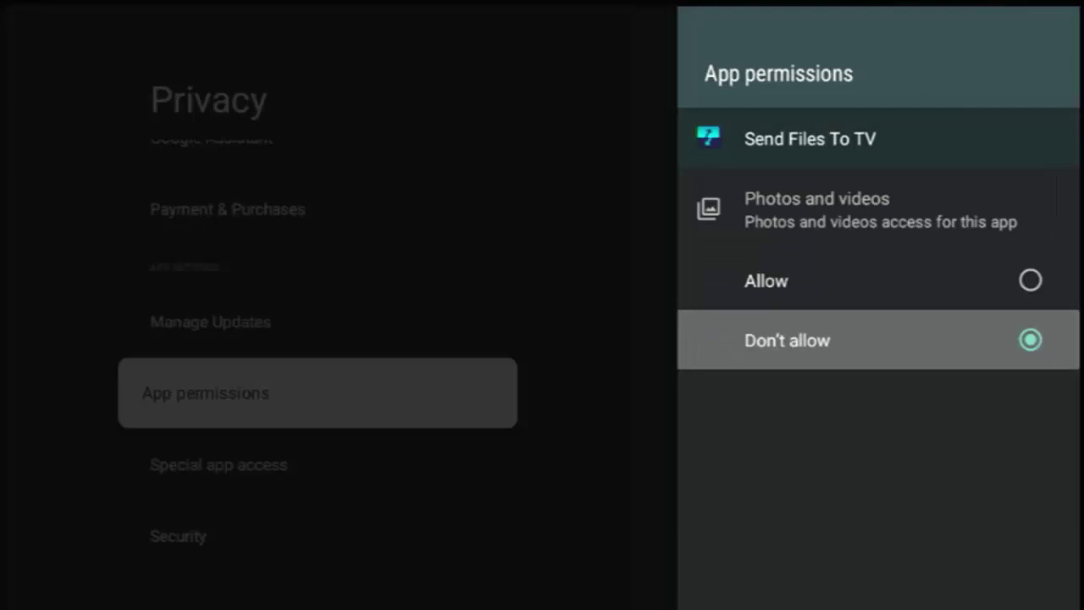
key("Up")
key("Return")
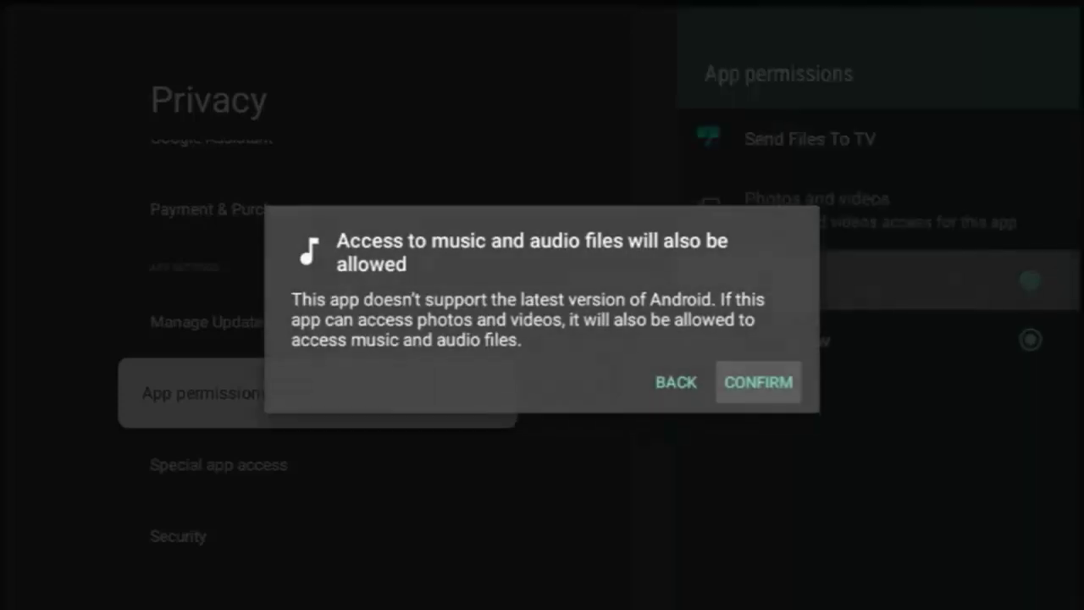
key("Return")
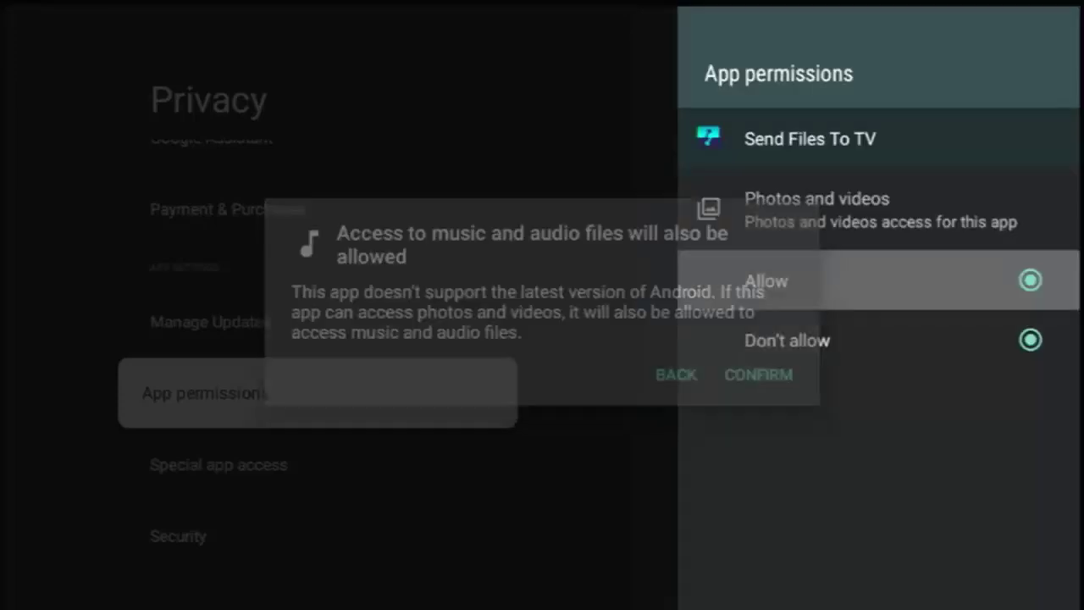
key("Escape")
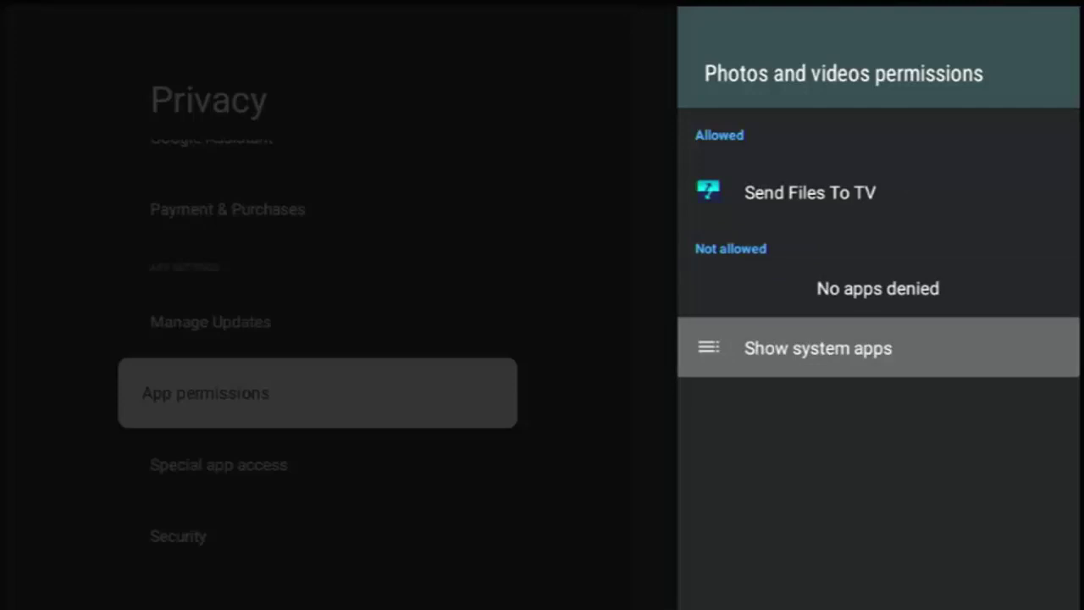
key("Escape")
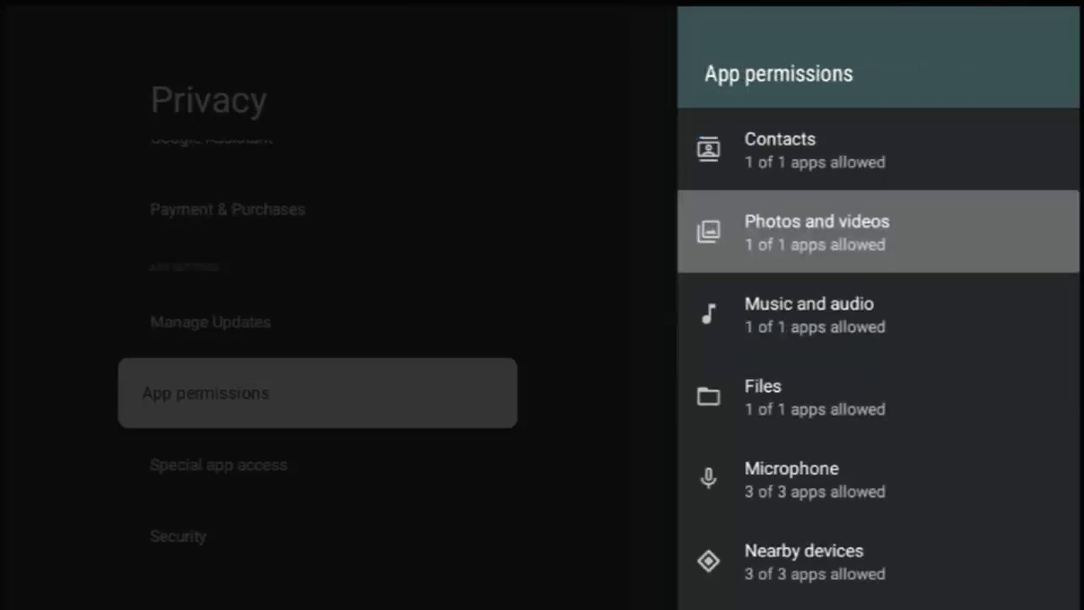
Examine which apps are allowed to use the microphone and return to the app permissions list.
key("Down")
key("Down")
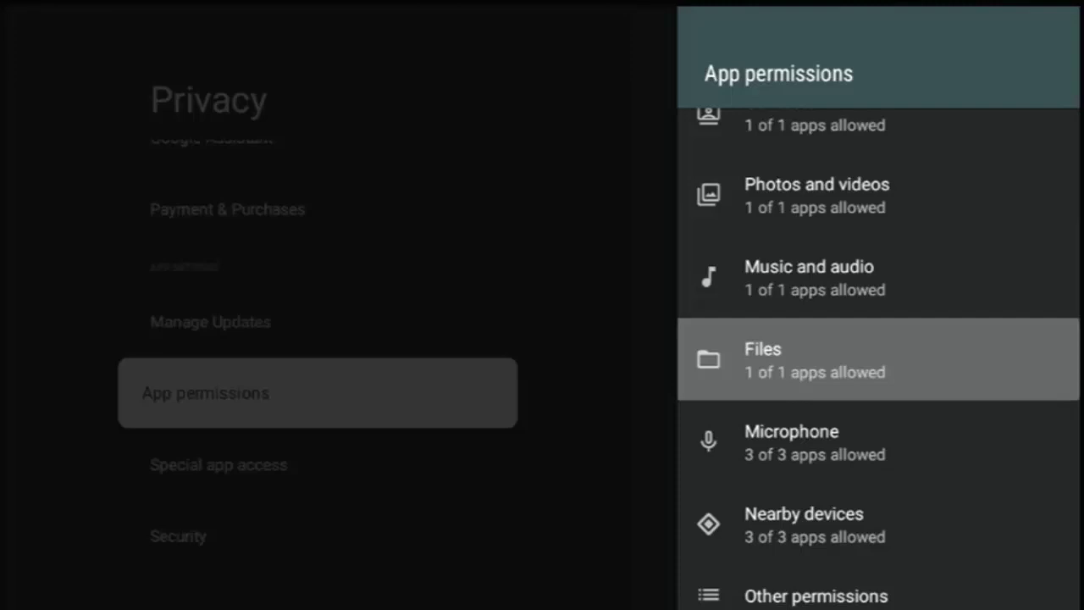
key("Down")
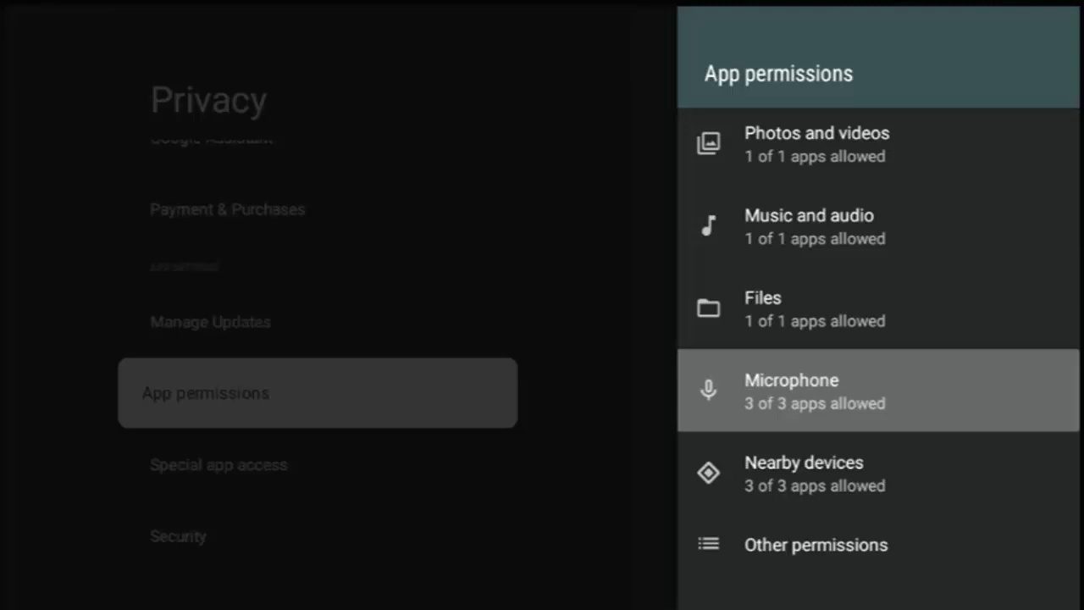
key("Return")
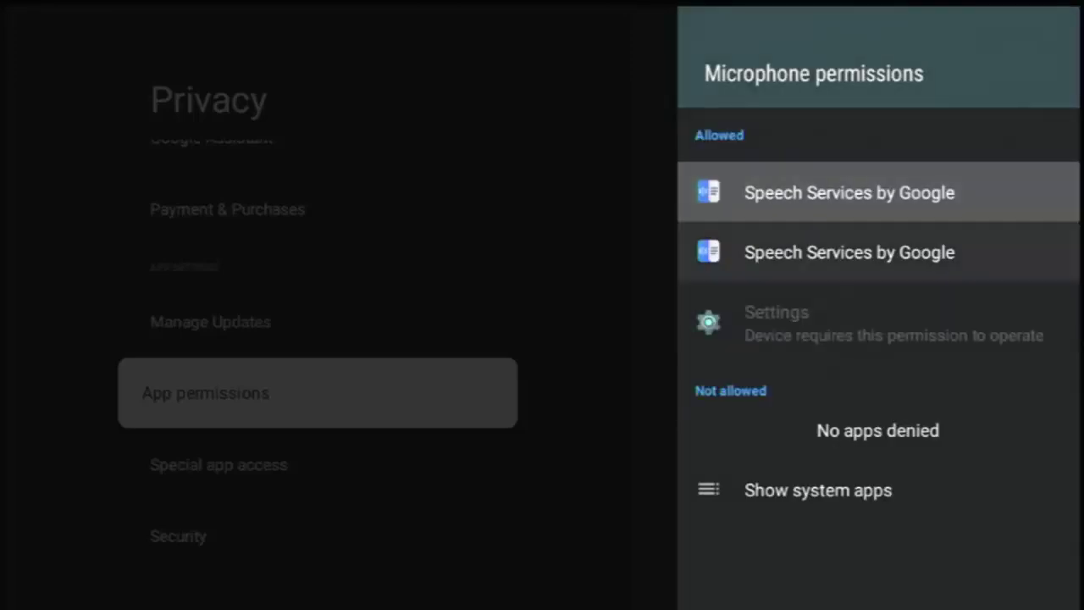
key("Down")
key("Down")
key("Up")
key("Up")
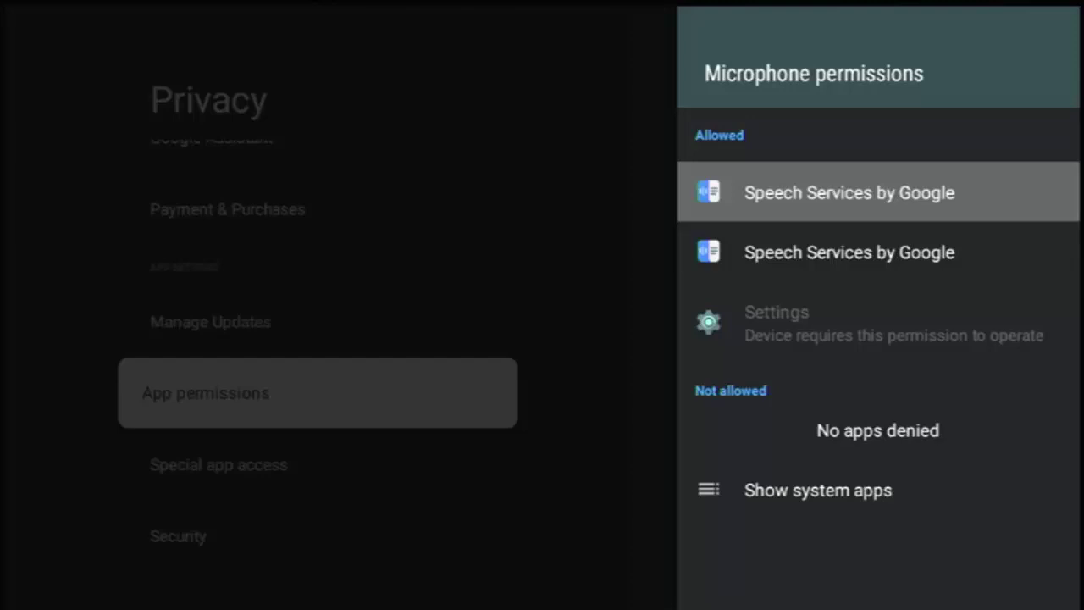
key("Escape")
View the other permissions used by the system and go back to the Privacy settings.
key("Down")
key("Down")
key("Return")
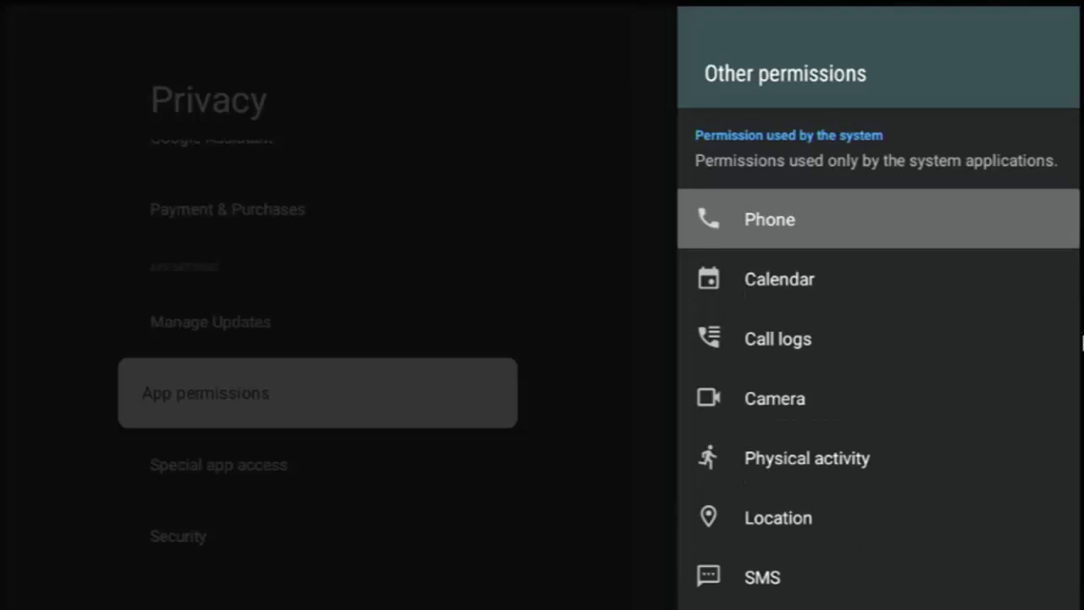
key("Escape")
key("Escape")
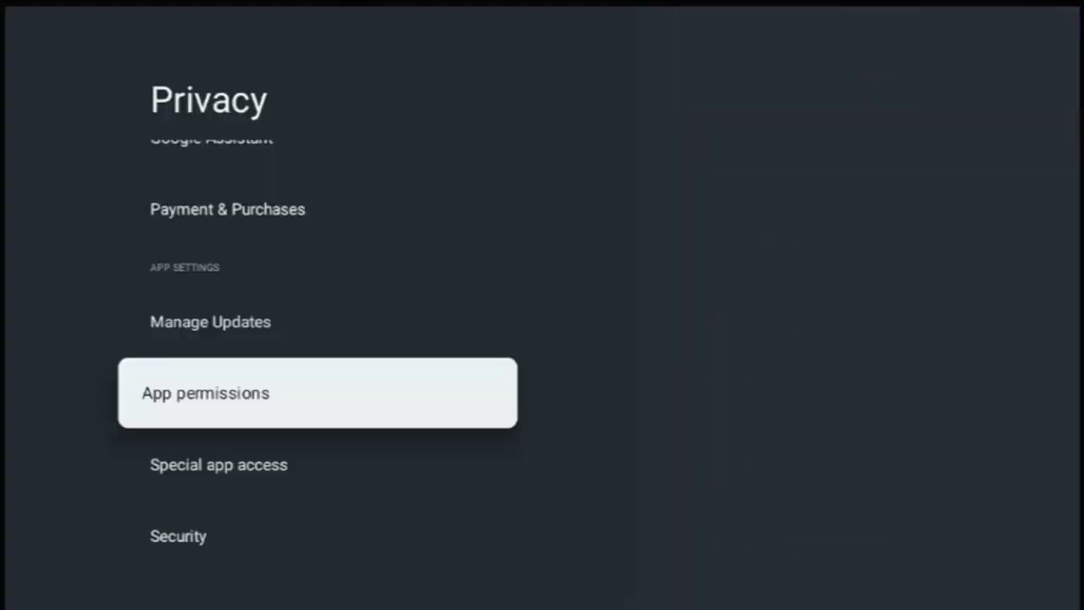